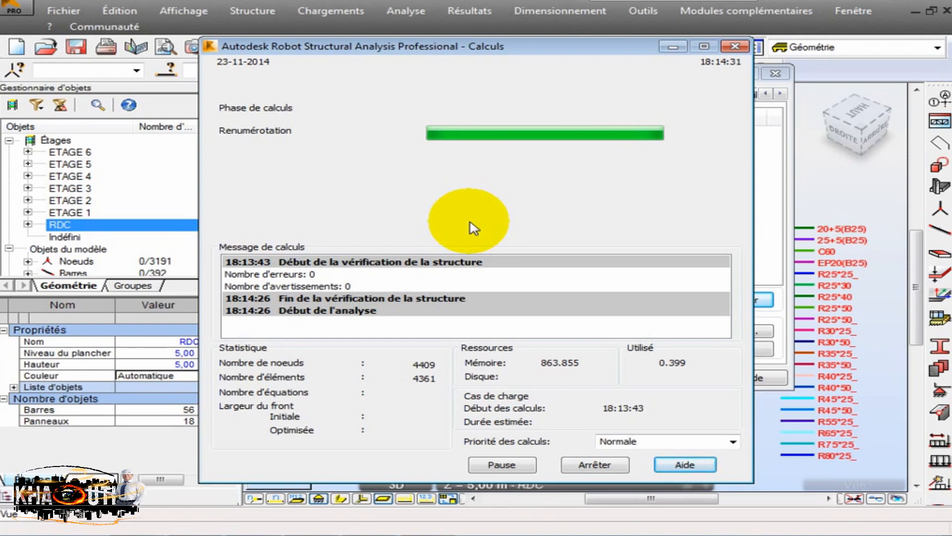
- Set the priority of the running calculation to Très haute, and close the calculation options after the analysis
left_click(732, 441)
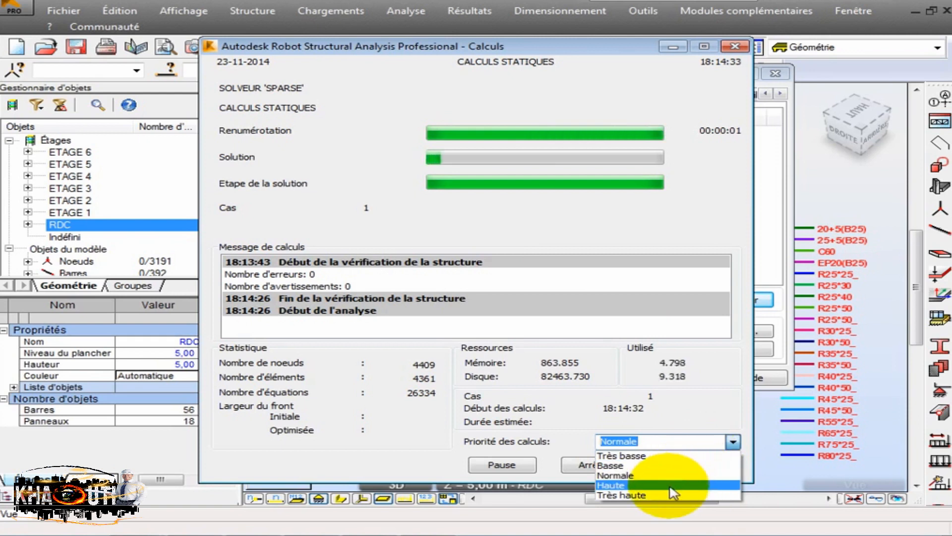
left_click(656, 494)
left_click(686, 415)
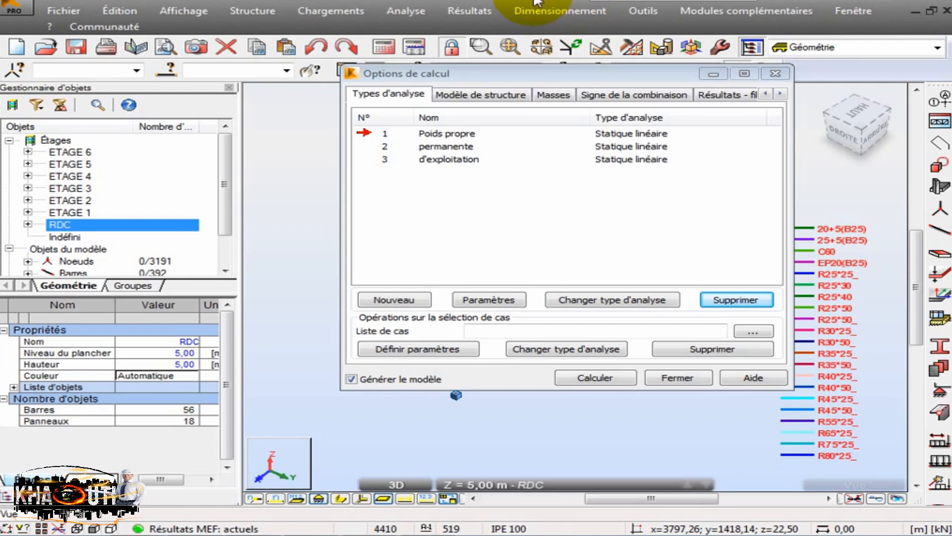
left_click(775, 73)
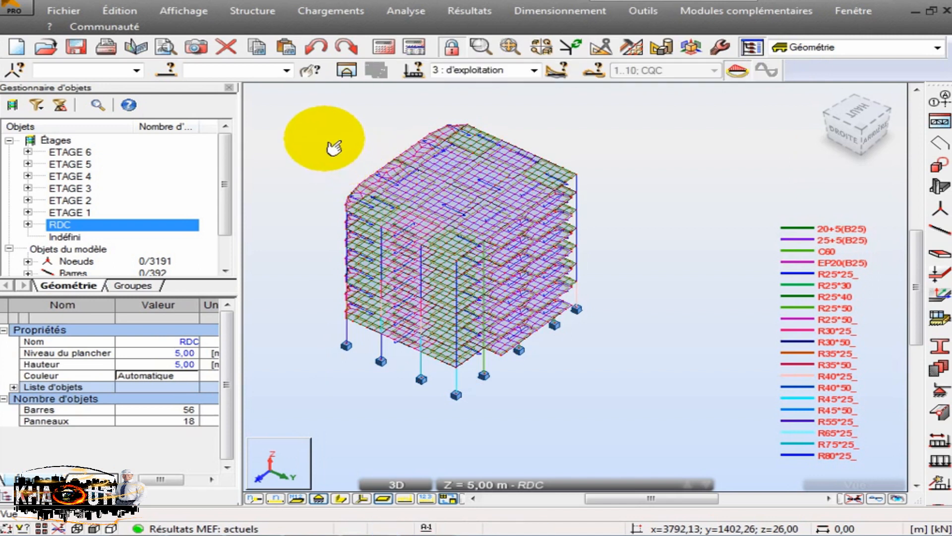
- Reopen the calculation options and delete all existing load-to-mass conversions
scroll(373, 151, "down", 1)
scroll(414, 76, "up", 1)
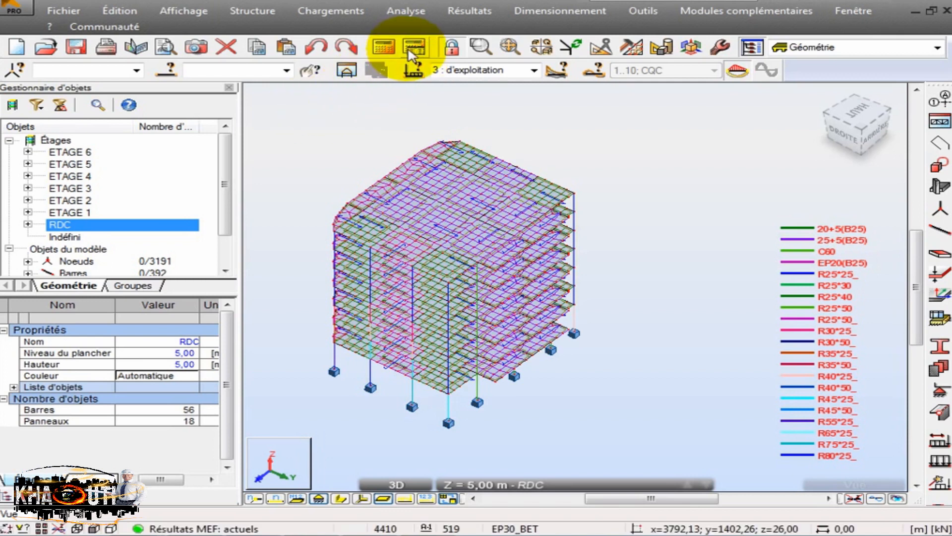
left_click(416, 49)
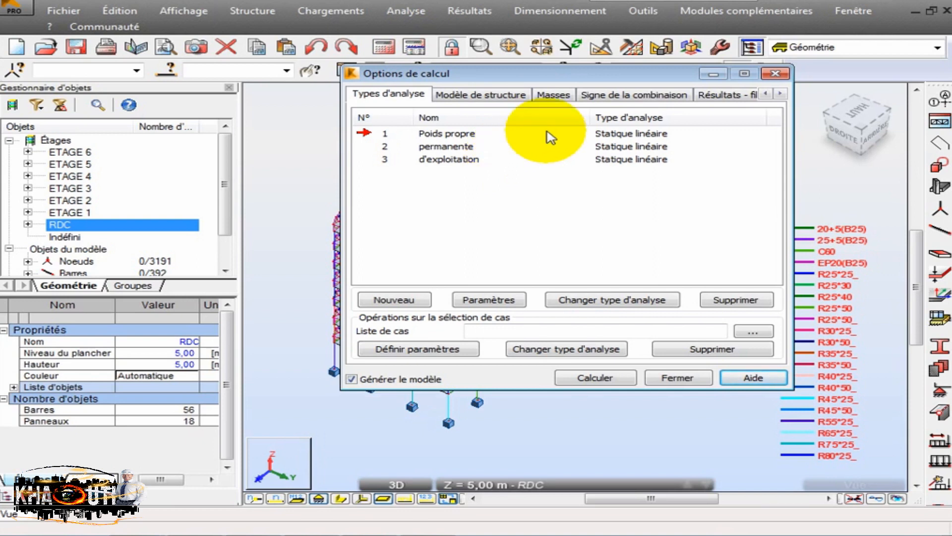
left_click(564, 102)
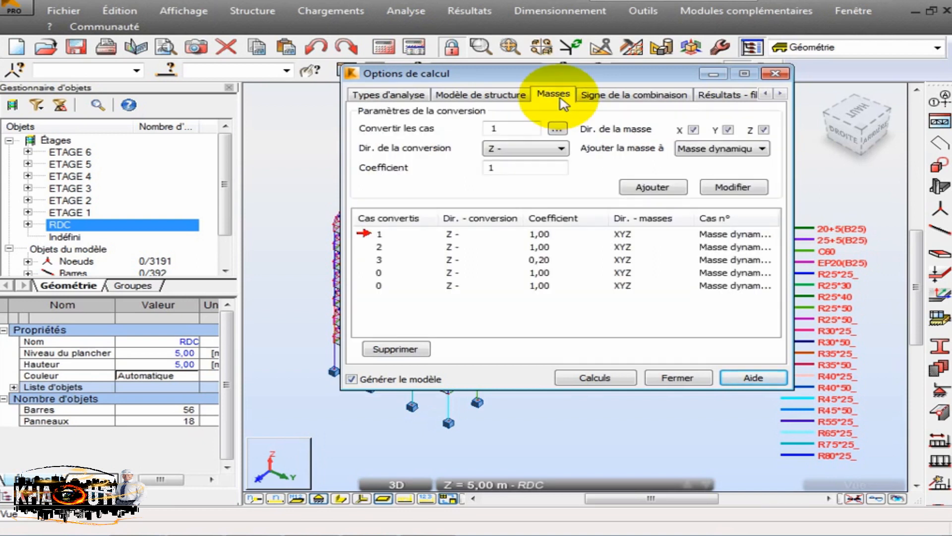
left_click(397, 349)
left_click(550, 304)
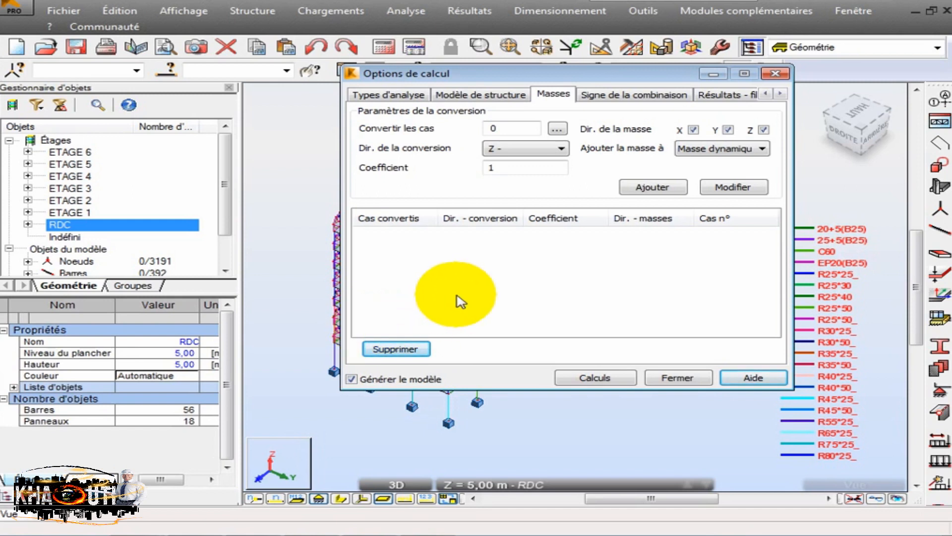
- Exclude the Z mass direction and add mass conversions for cases 1 Poids propre and 2 permanente with coefficient 1
left_click(764, 130)
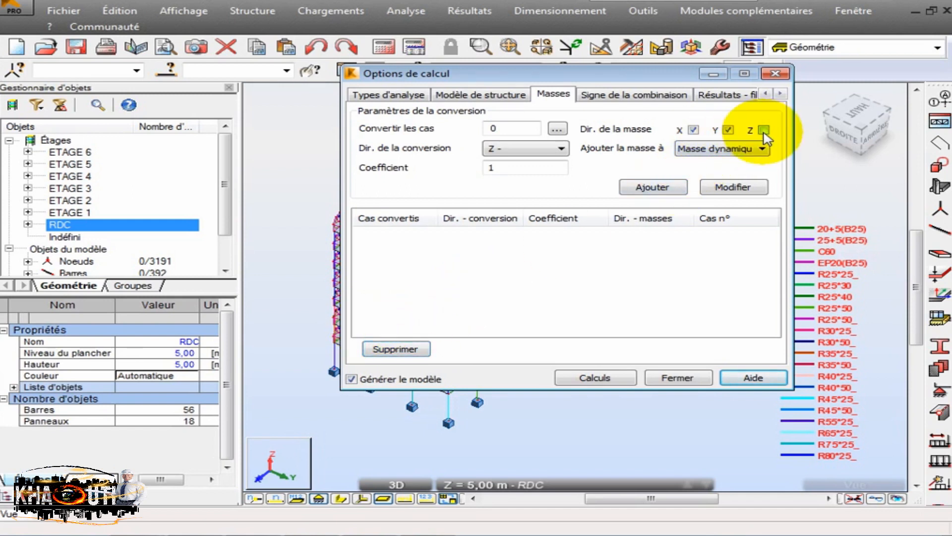
left_click(765, 131)
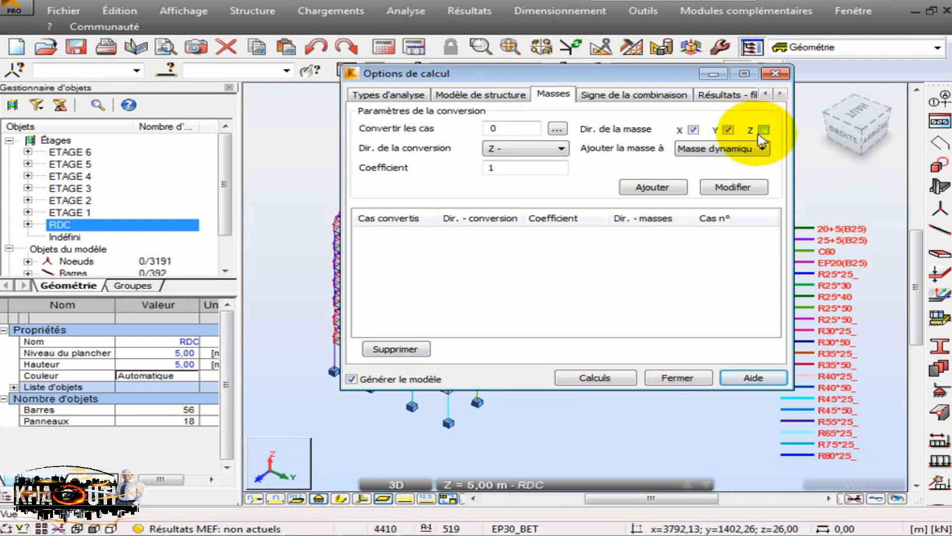
left_click(764, 130)
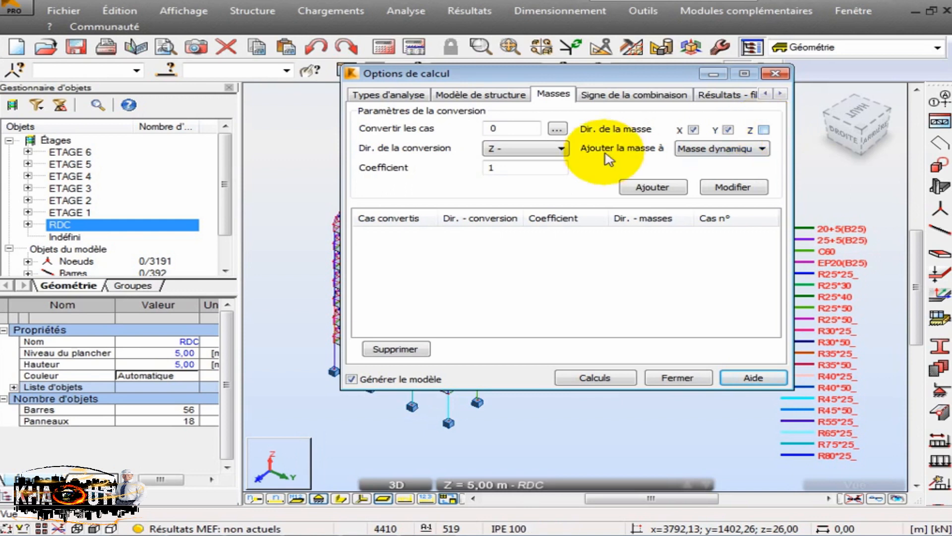
left_click(557, 129)
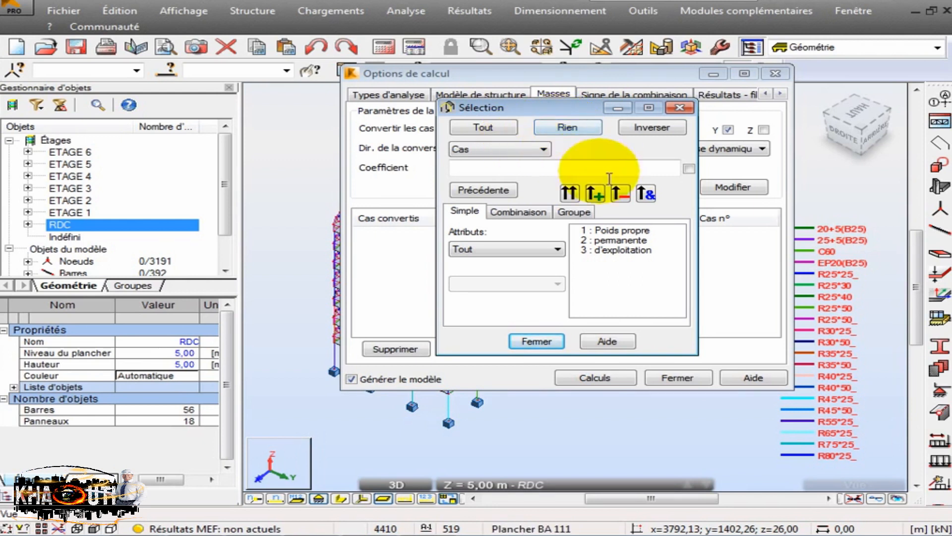
left_click(645, 240)
left_click(625, 230, "shift")
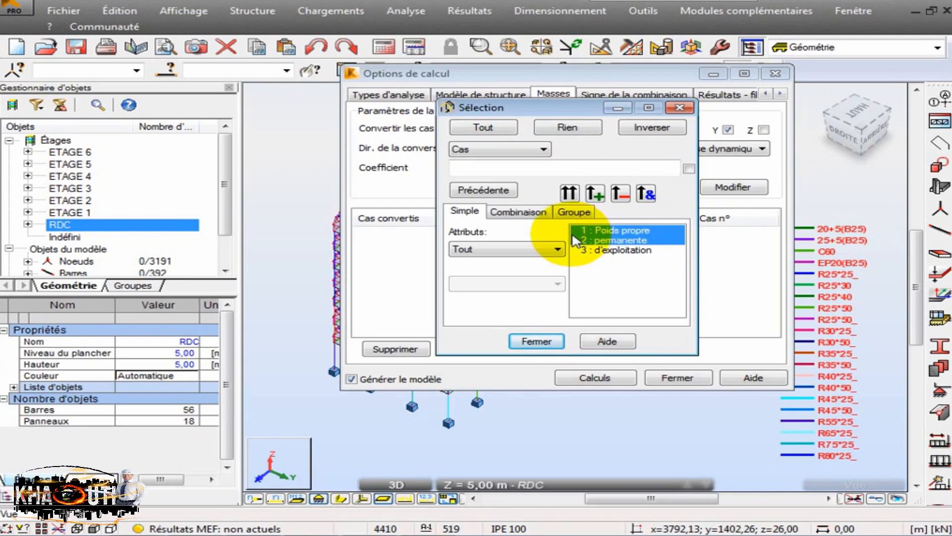
left_click(569, 193)
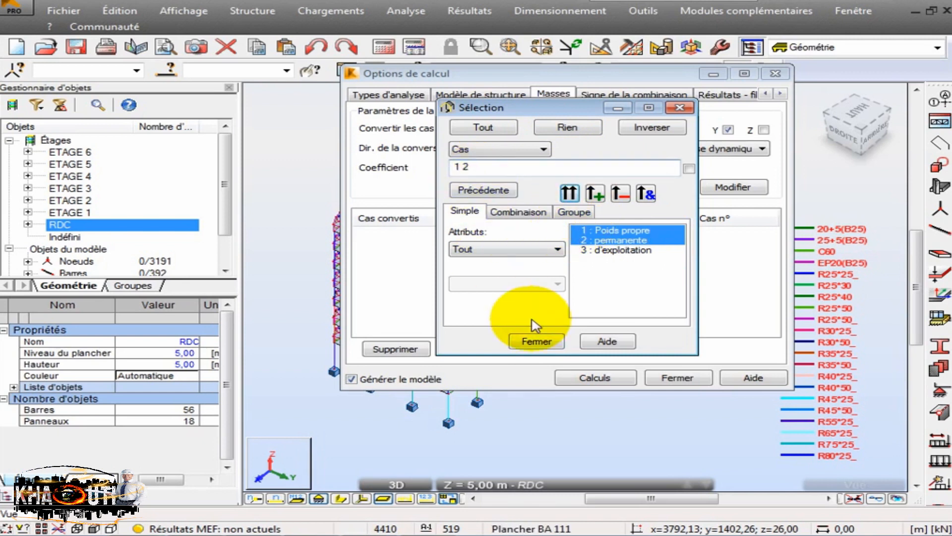
left_click(536, 341)
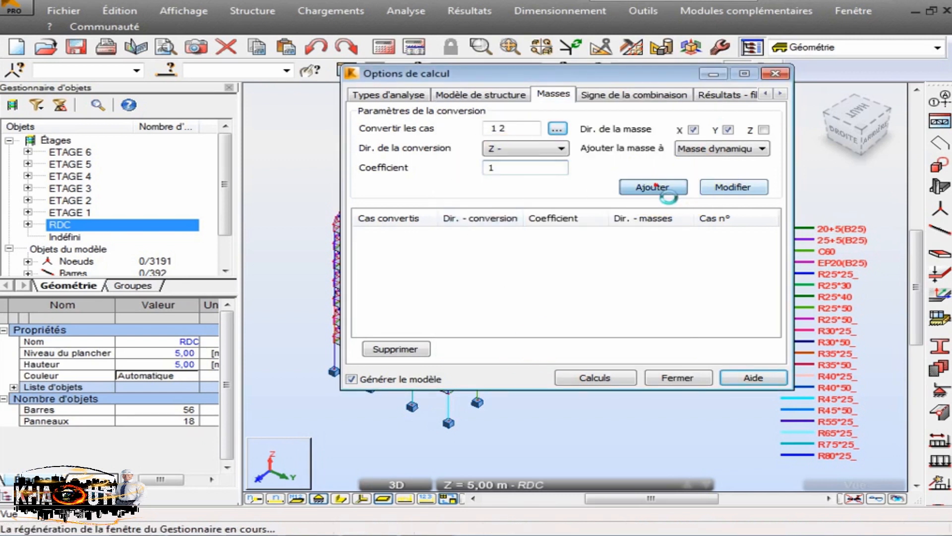
left_click(658, 188)
- Add a mass conversion for load case 3 d'exploitation with a coefficient of 0.4
left_click(557, 130)
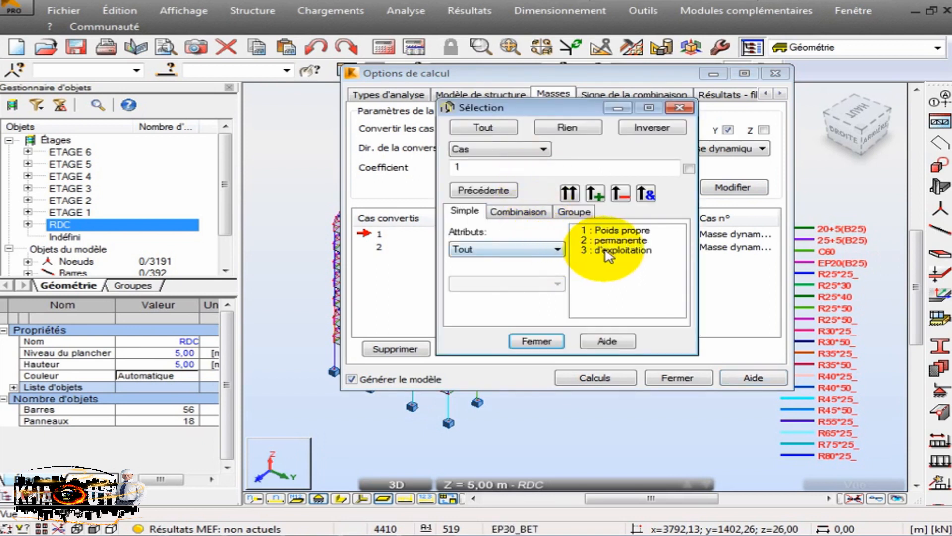
left_click(610, 249)
left_click(570, 192)
left_click(537, 341)
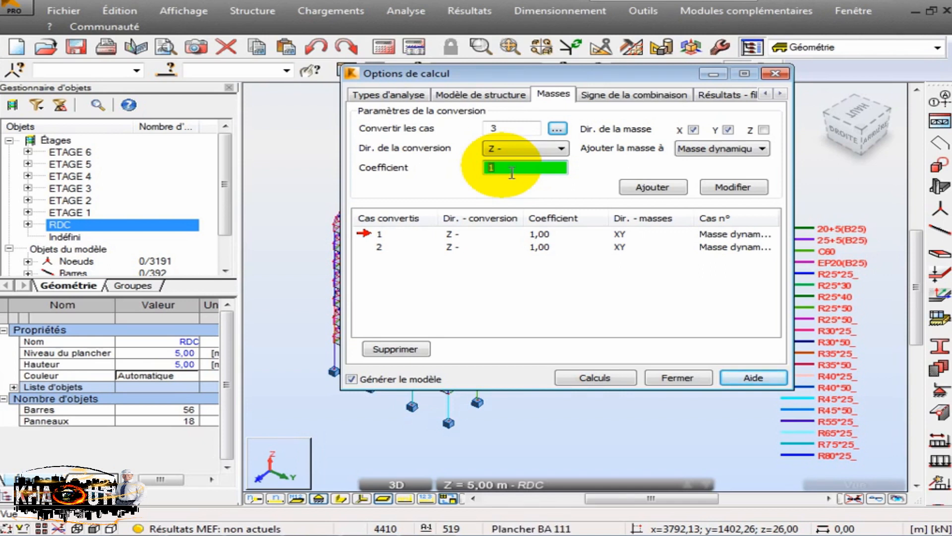
type("0.4")
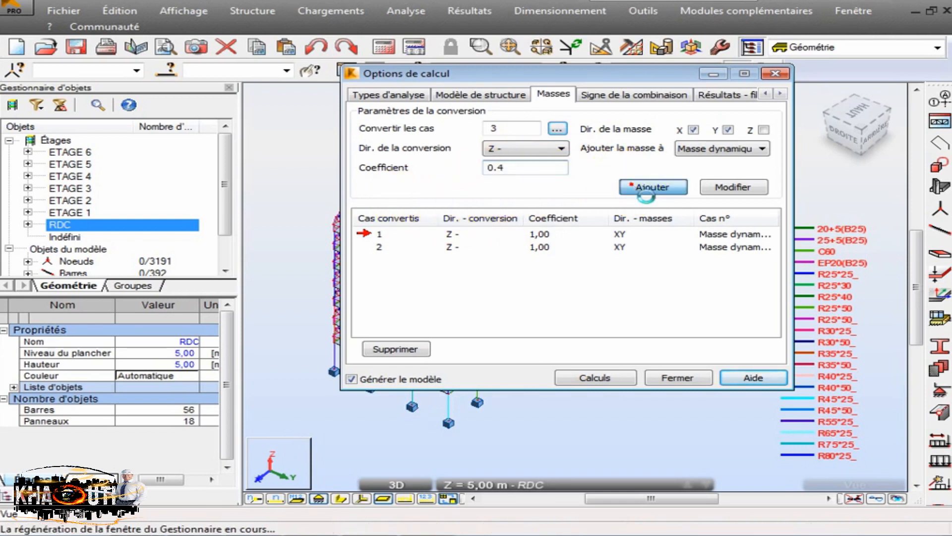
left_click(637, 187)
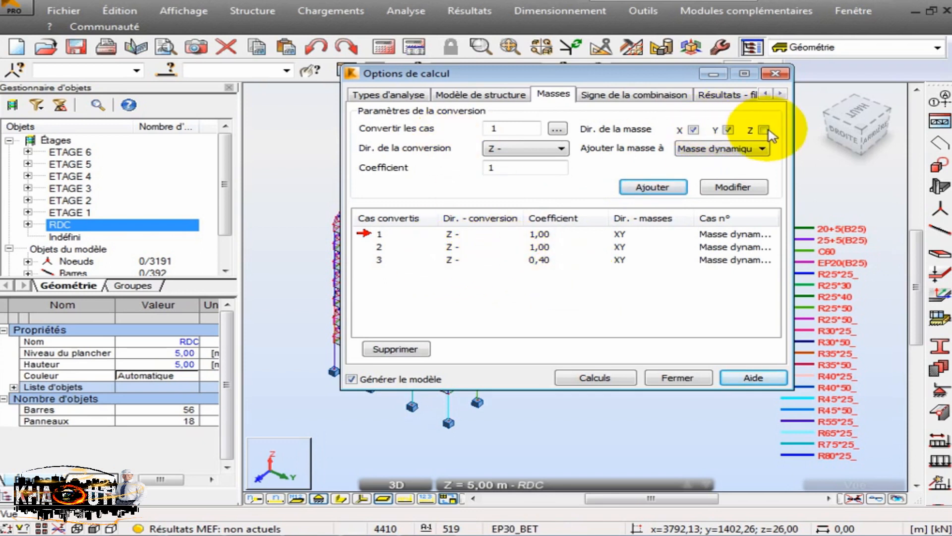
- Create a new Modale analysis case among the analysis types
left_click(383, 94)
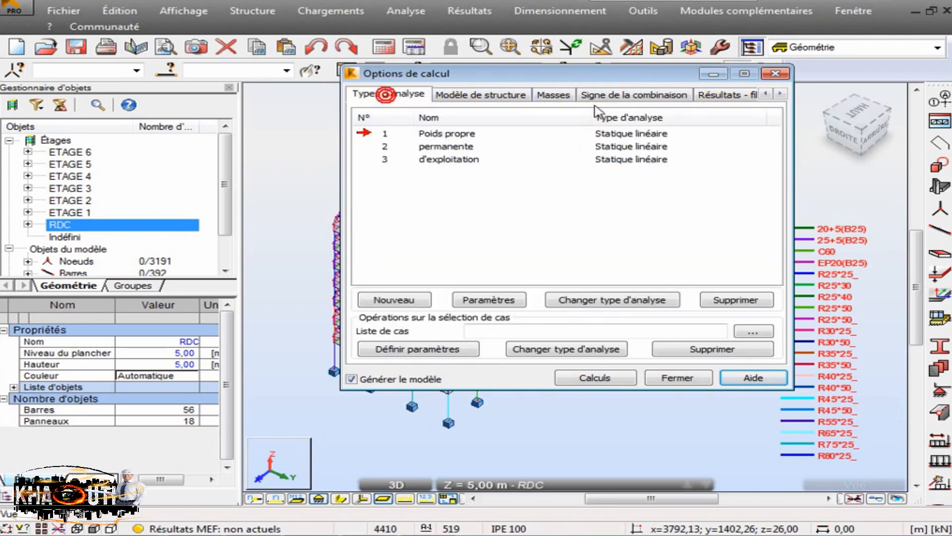
left_click(572, 102)
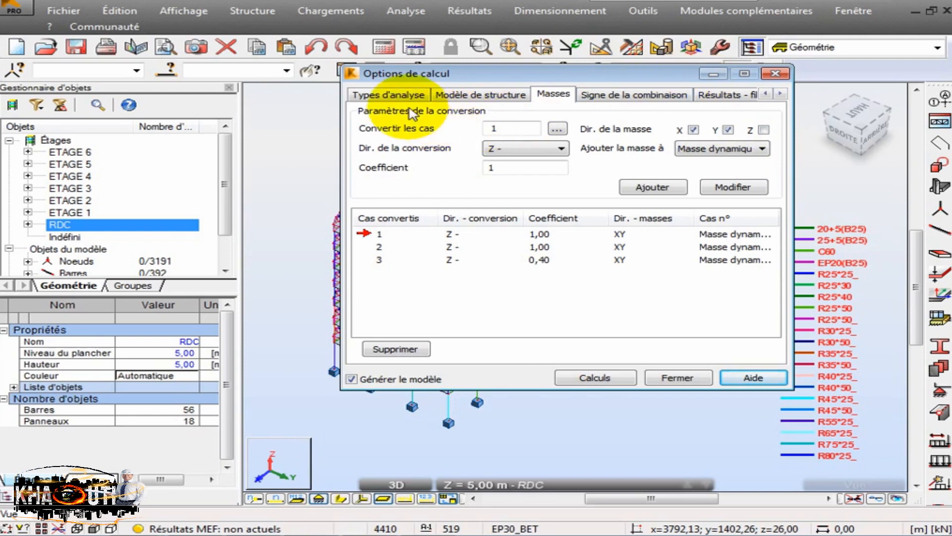
left_click(395, 94)
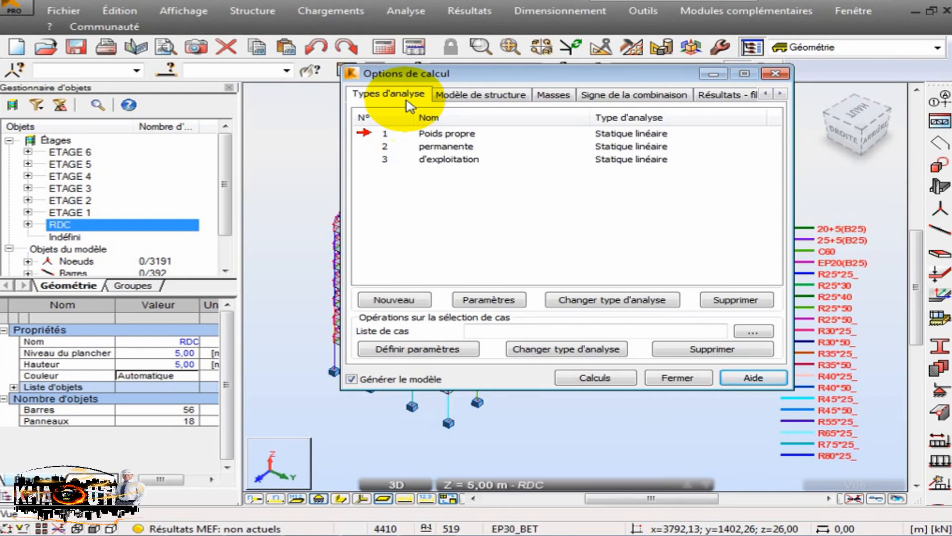
left_click(390, 300)
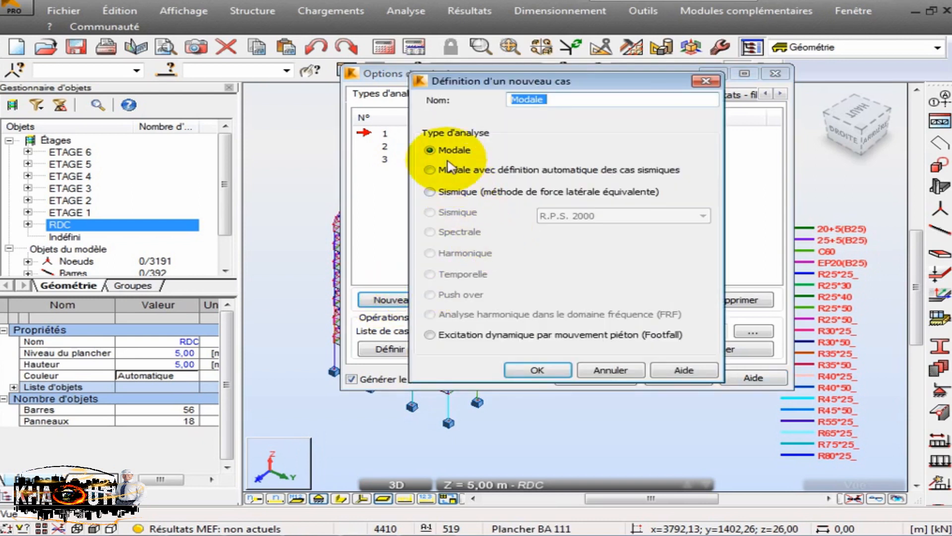
left_click(538, 370)
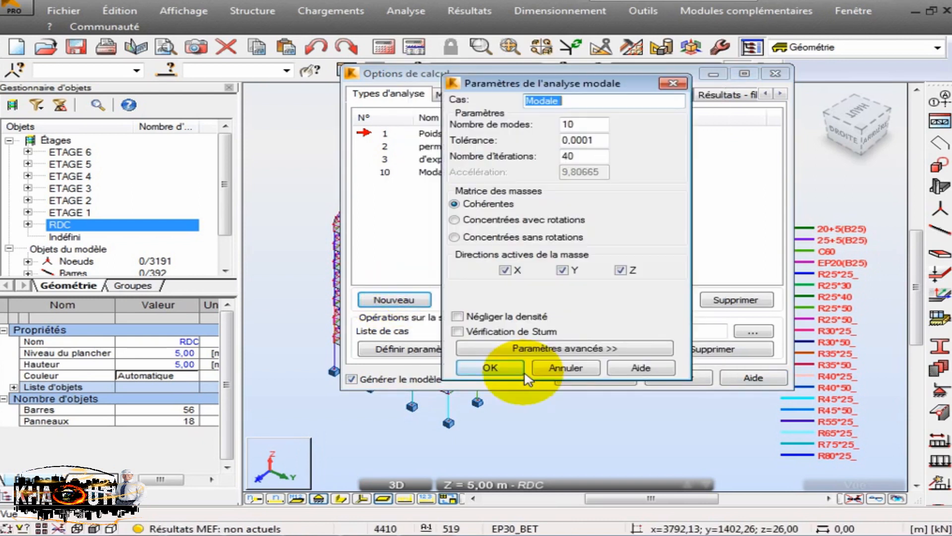
- Examine the modal analysis parameters: number of modes, tolerance, number of iterations and the advanced damping setting
left_click_drag(573, 124, 542, 132)
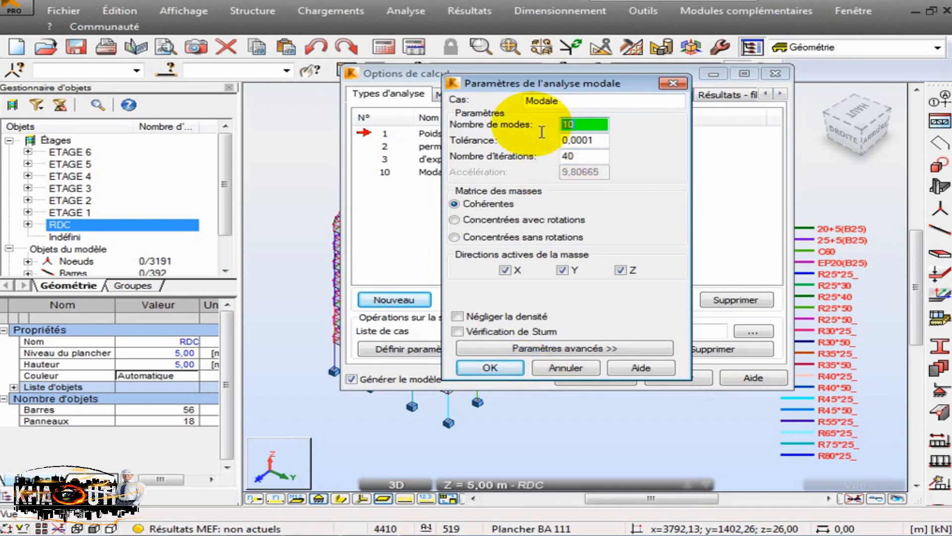
left_click(579, 128)
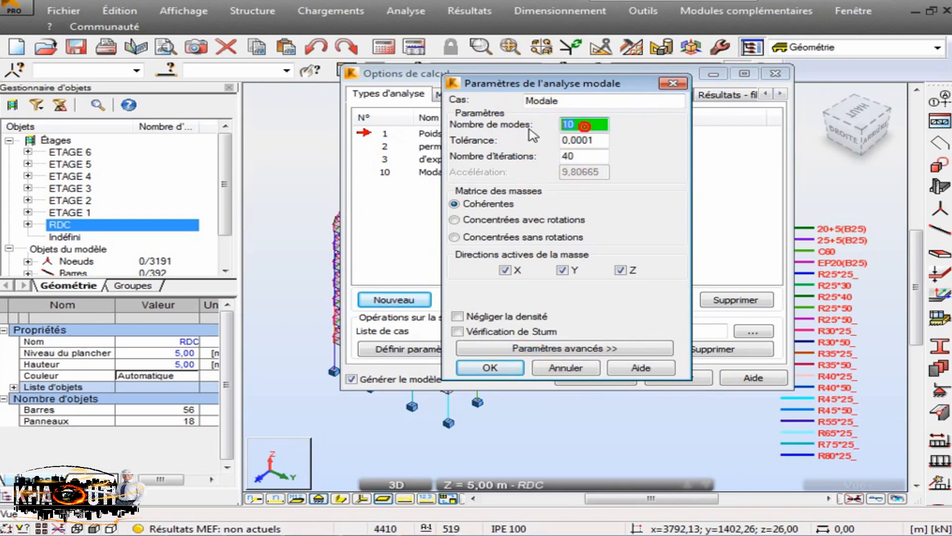
left_click_drag(604, 139, 509, 146)
left_click_drag(591, 154, 541, 147)
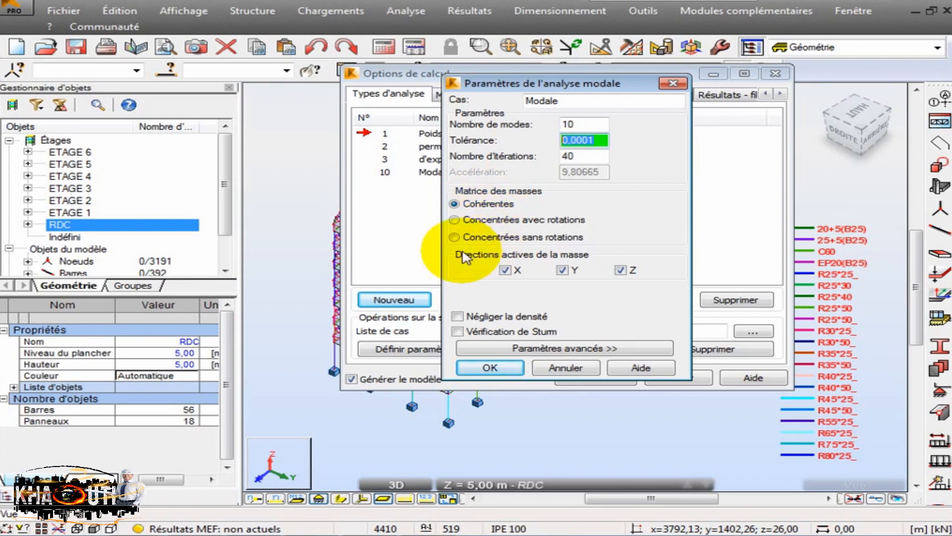
left_click(570, 350)
left_click(851, 311)
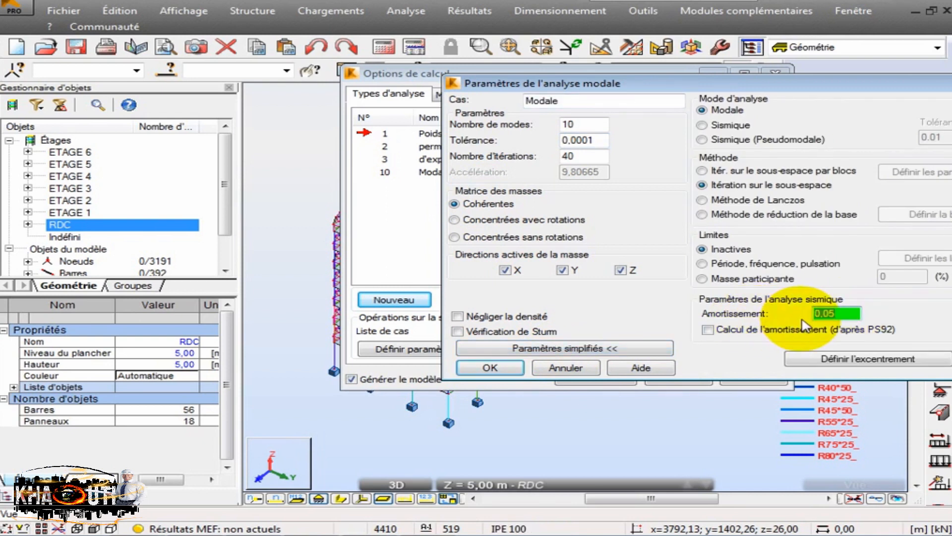
left_click(524, 349)
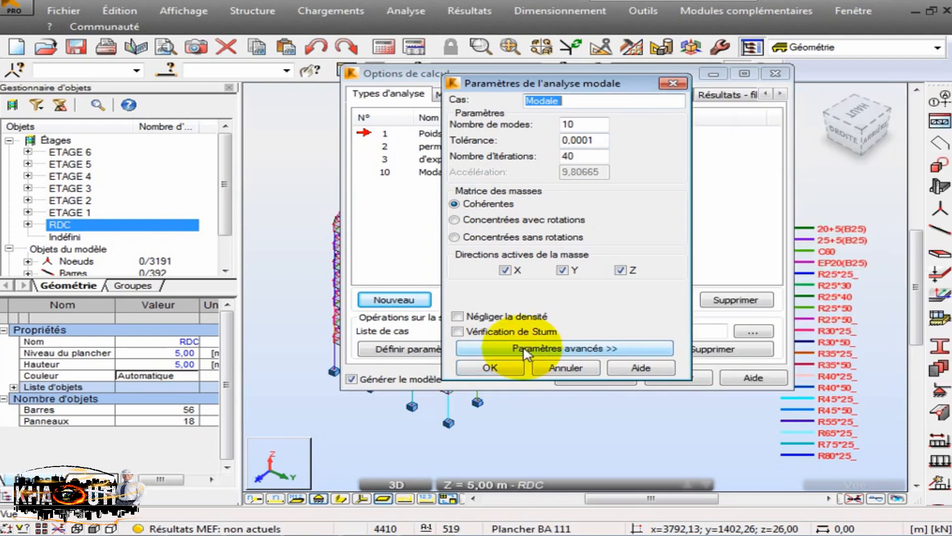
- Enable Vérification de Sturm and Négliger la densité for the modal case and accept its parameters
left_click(457, 331)
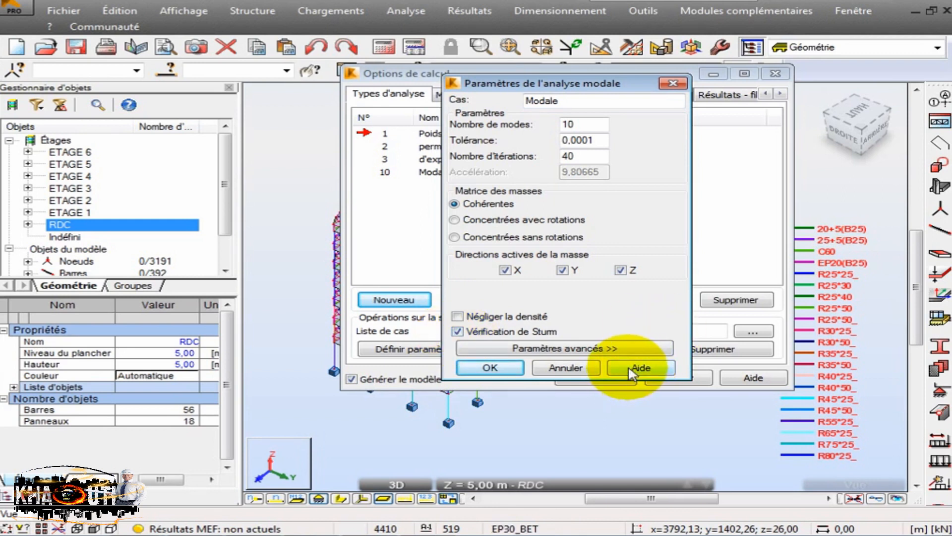
left_click(458, 316)
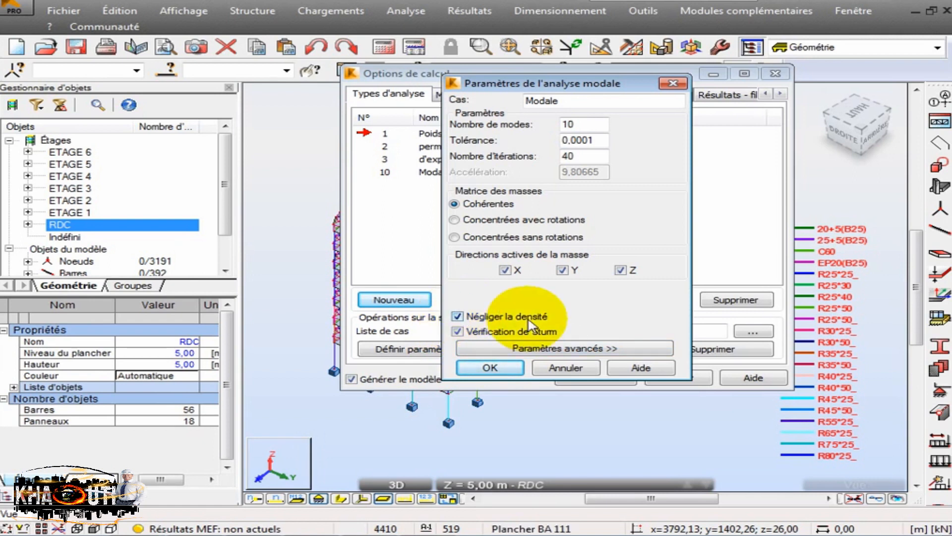
left_click_drag(610, 84, 159, 86)
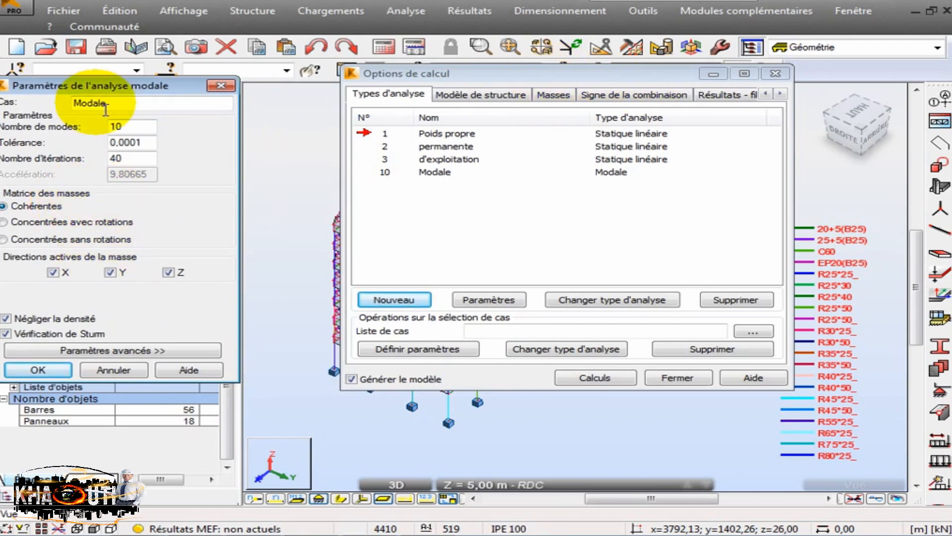
left_click_drag(99, 89, 251, 83)
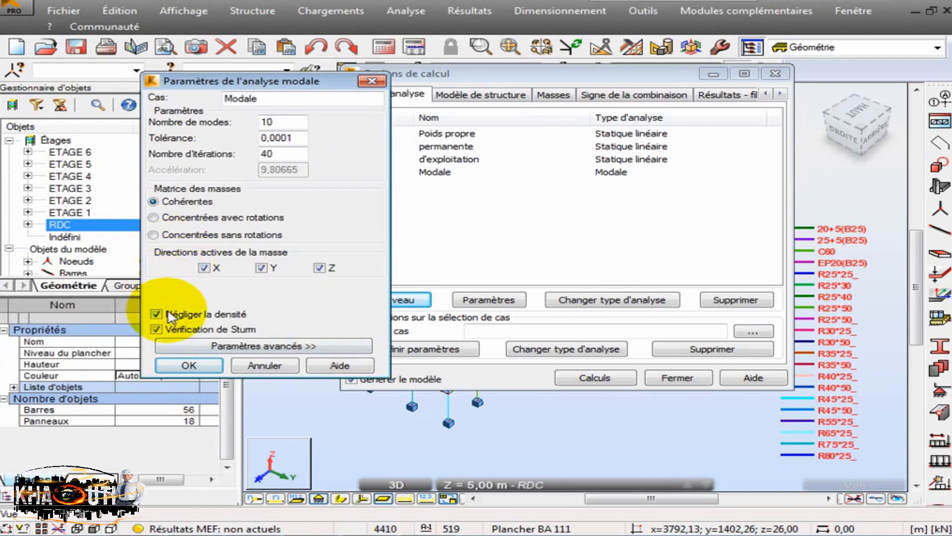
left_click(207, 364)
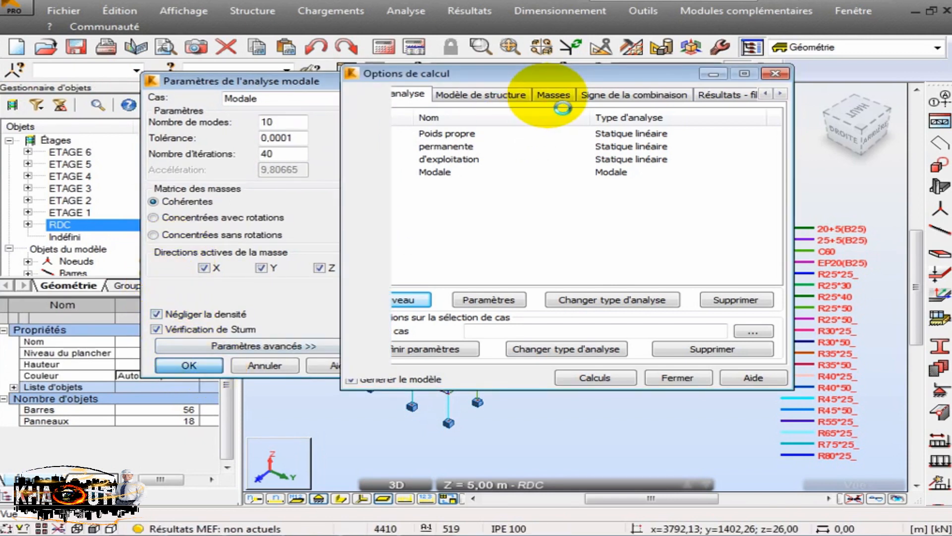
- Review the load-to-mass conversions with their case selection, and the parameters of the Modale analysis case
left_click(553, 94)
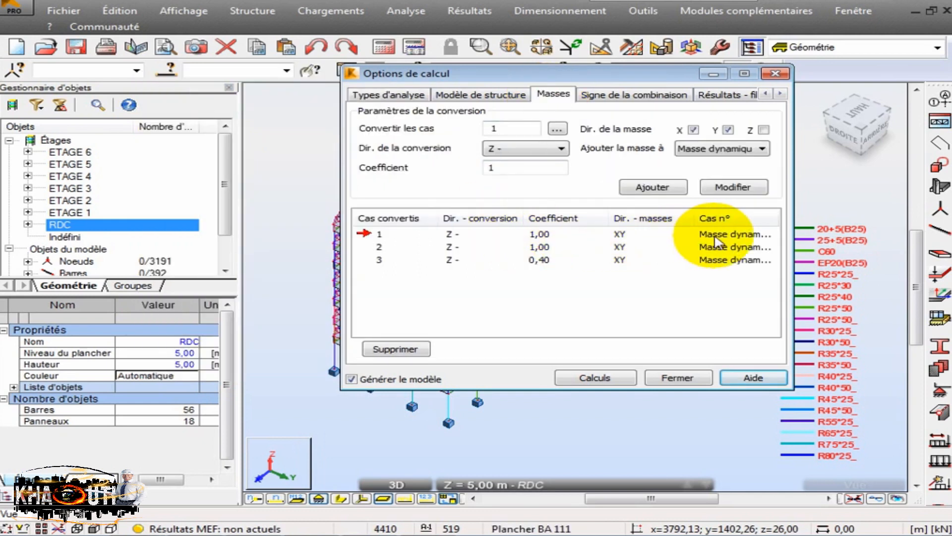
left_click(557, 130)
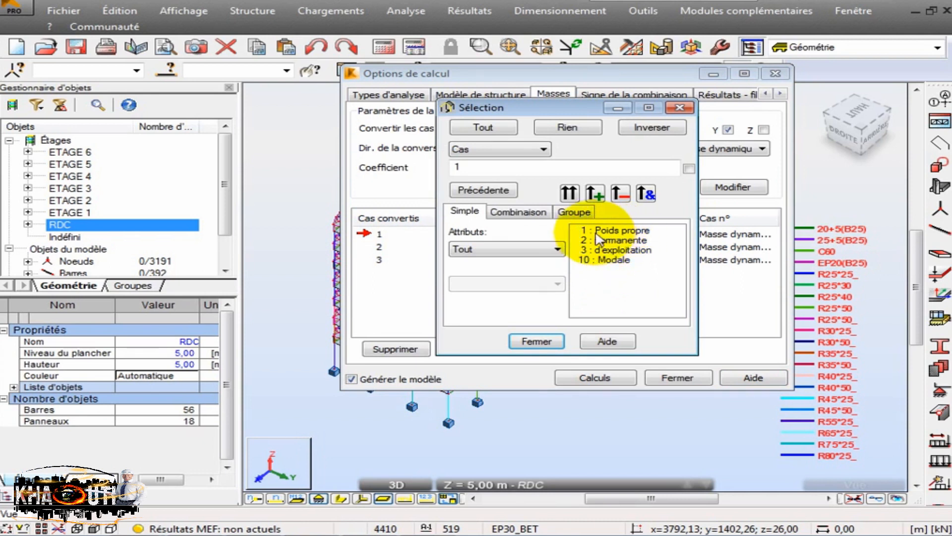
left_click(680, 108)
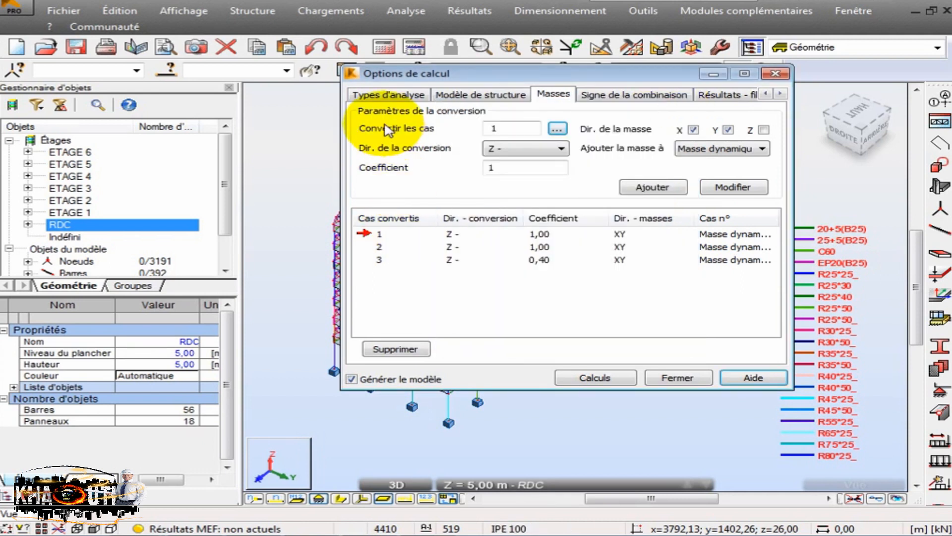
left_click(389, 94)
double_click(384, 172)
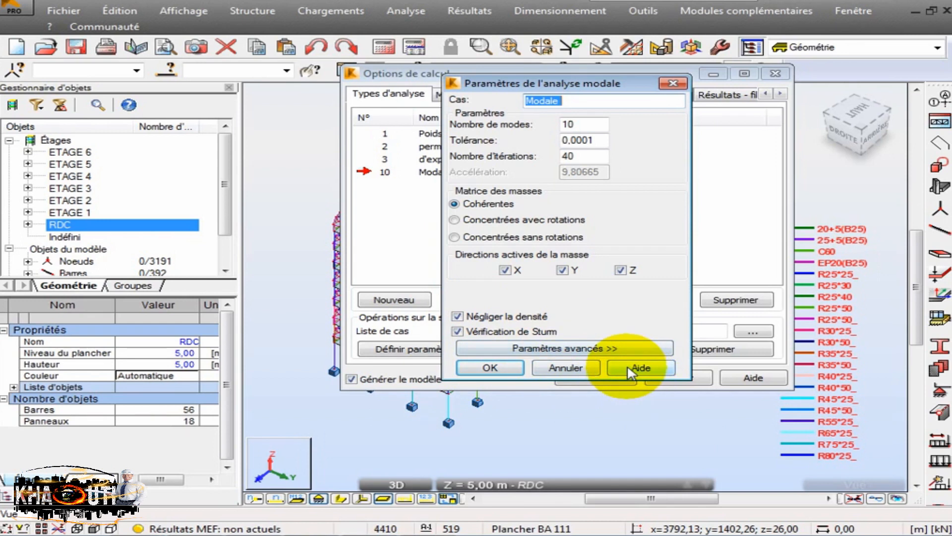
left_click(503, 367)
- Save the project, run the calculation of all analysis cases, and close the calculation options
left_click(83, 51)
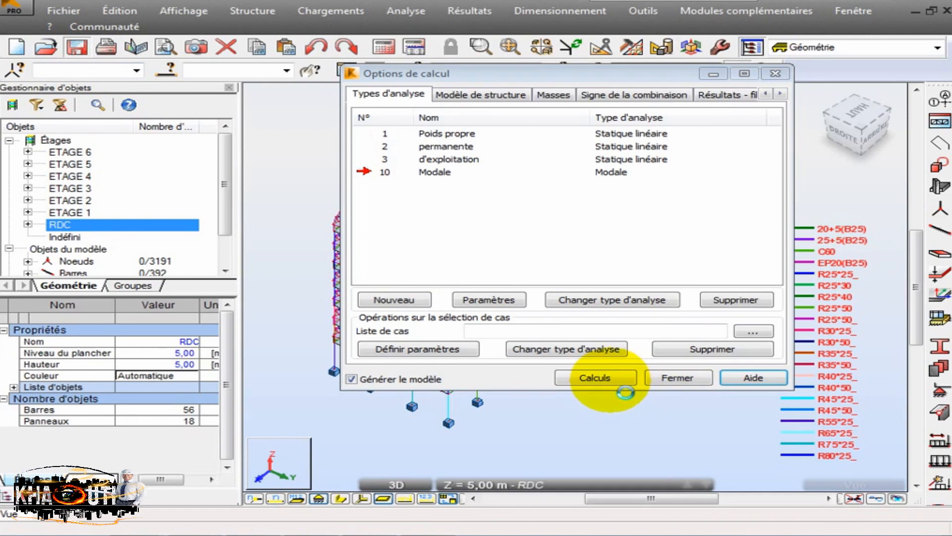
left_click(603, 378)
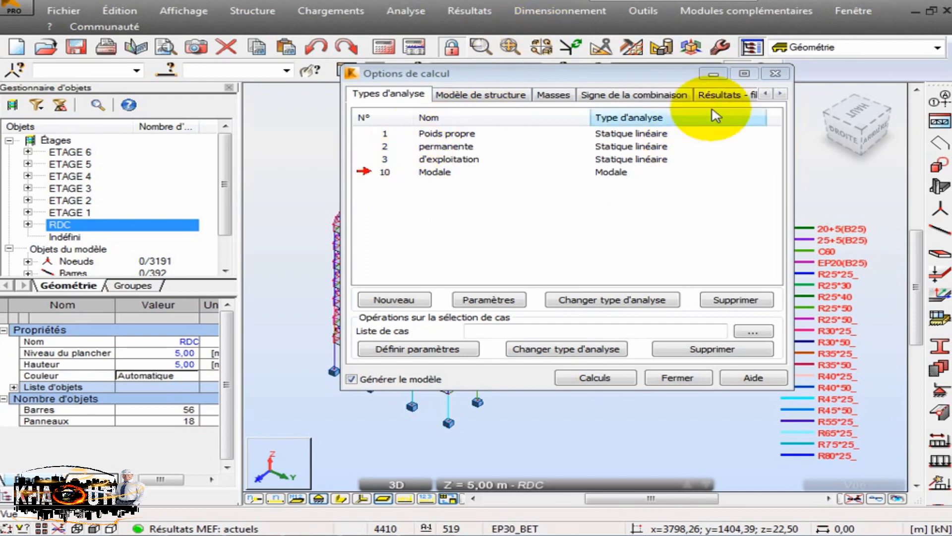
left_click(775, 73)
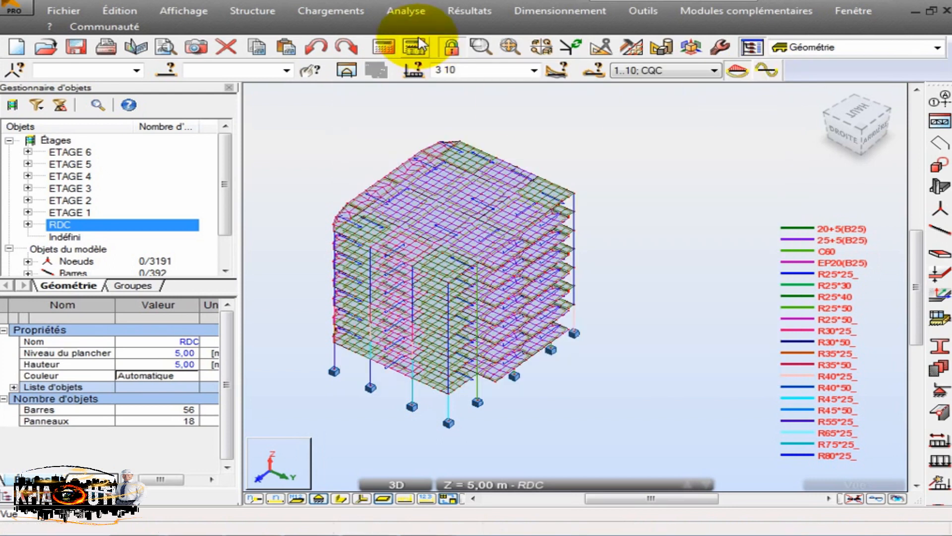
- Open the Modes propres results table and restrict it to case 10 : Modale
left_click(471, 10)
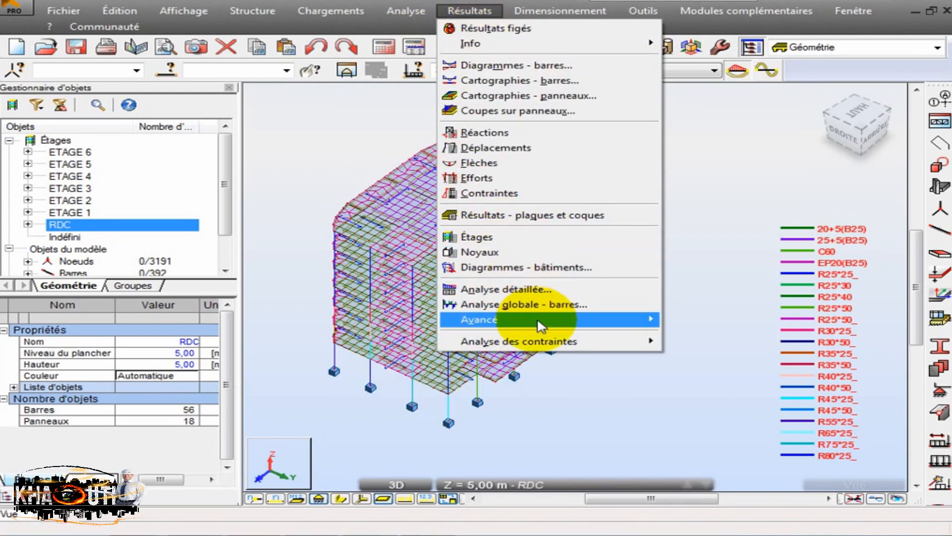
mouse_move(530, 320)
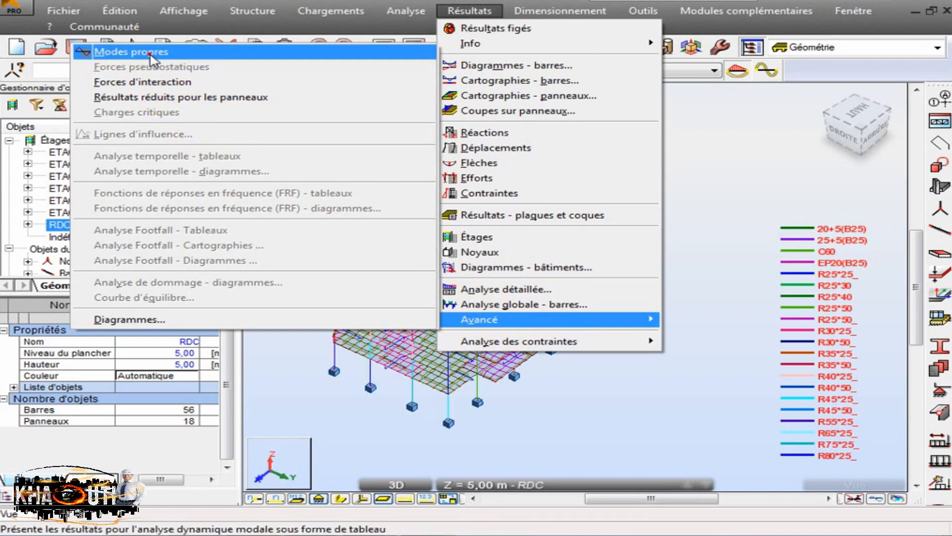
left_click(126, 52)
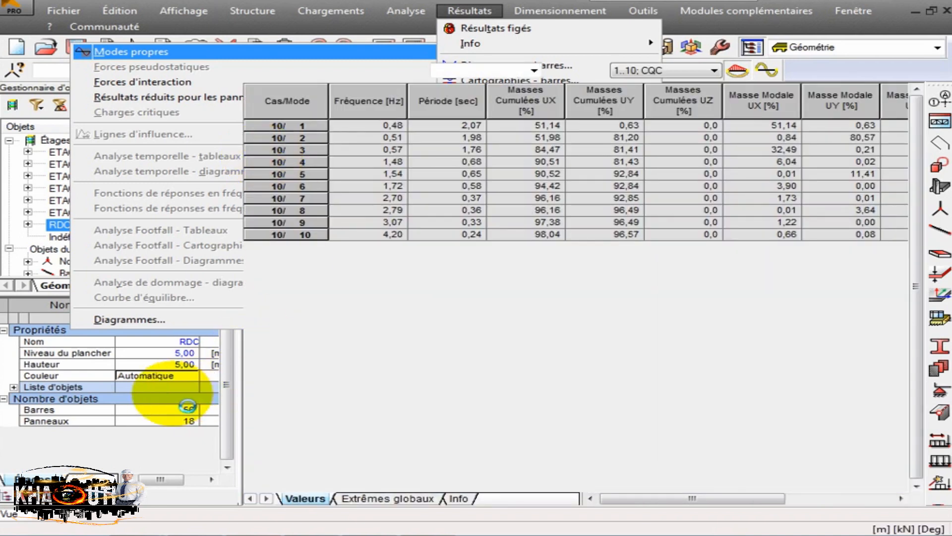
left_click(534, 70)
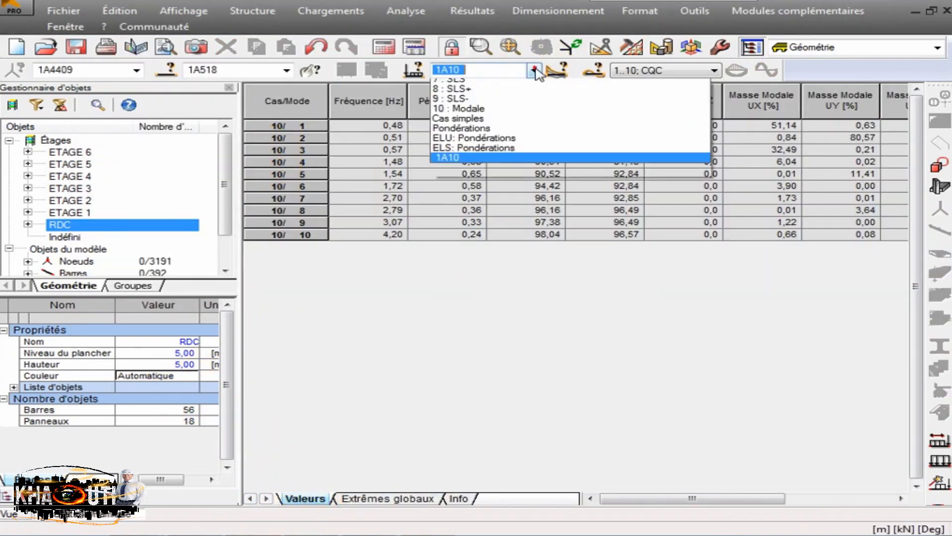
left_click(497, 173)
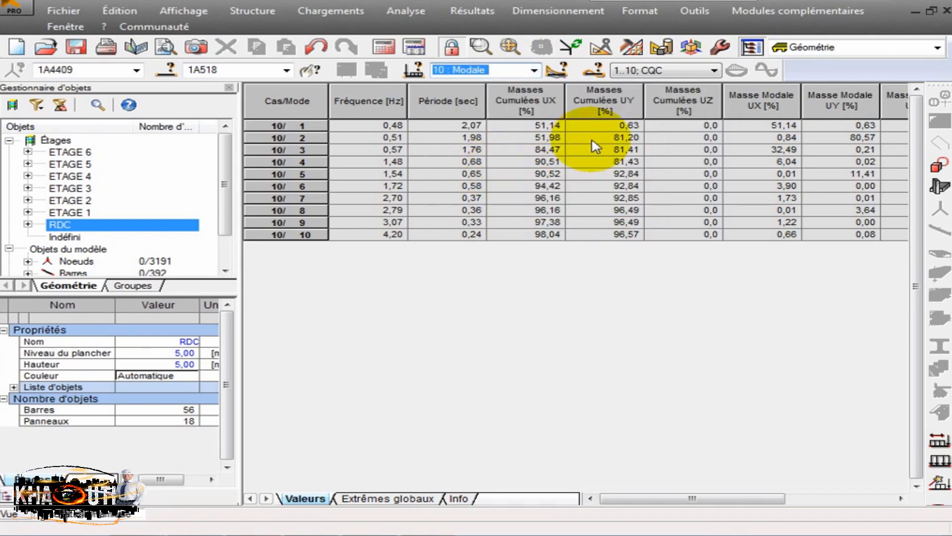
- Examine the cumulative and modal mass percentages in UX and UY for each mode
left_click_drag(534, 130, 603, 243)
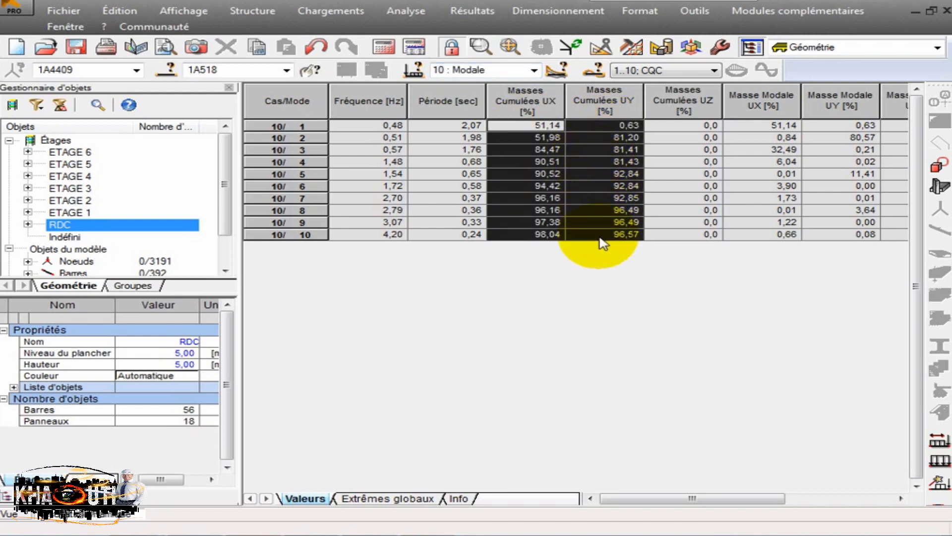
left_click_drag(620, 497, 673, 497)
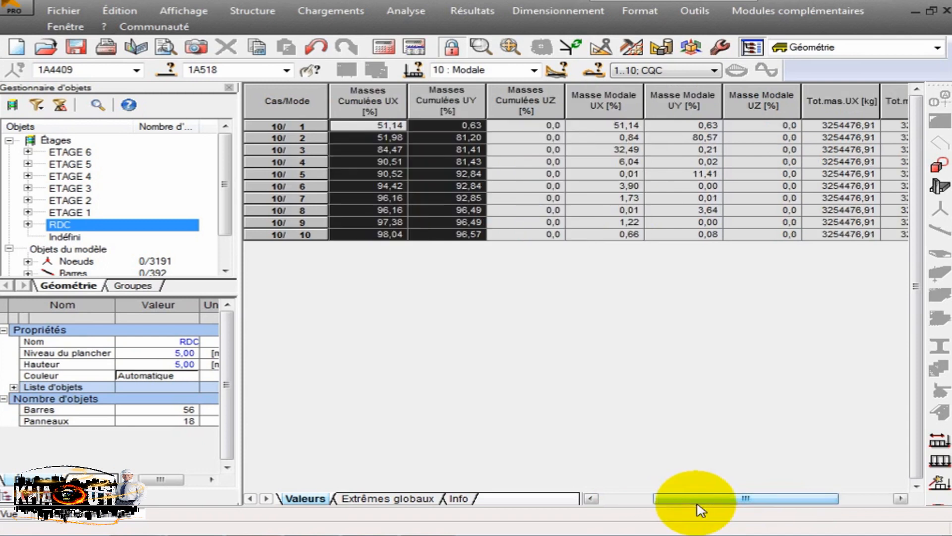
left_click_drag(606, 126, 679, 242)
left_click(614, 128)
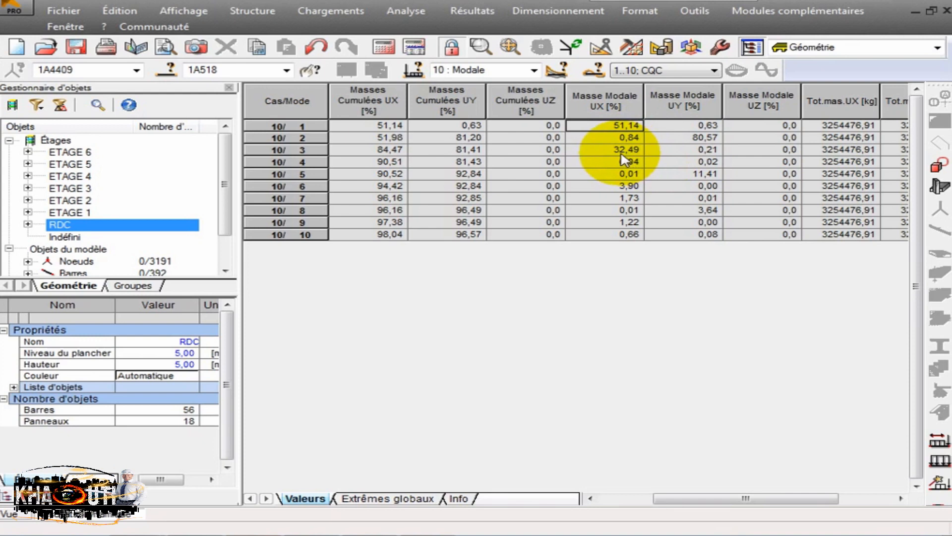
left_click_drag(713, 499, 660, 499)
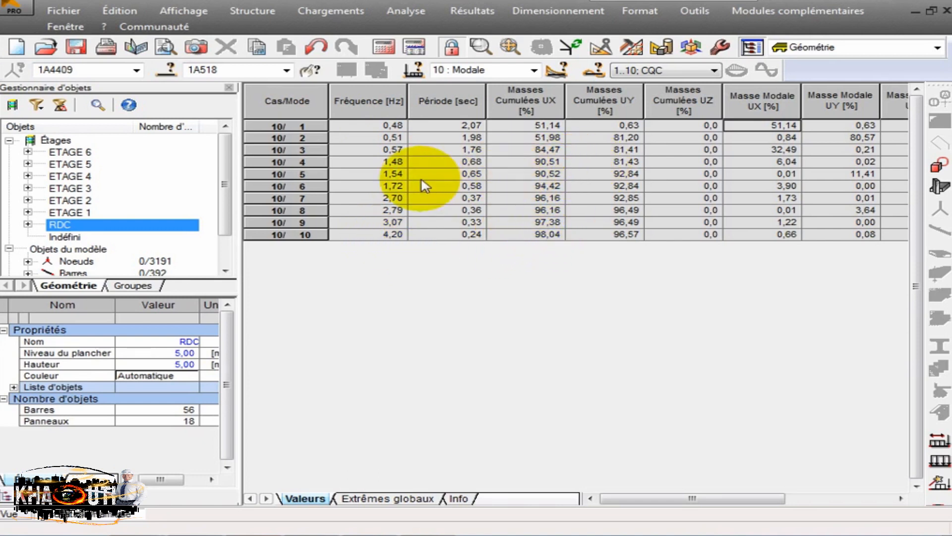
- Examine the results row of mode 5 in the modal table and close the table
left_click(317, 175)
left_click(328, 187)
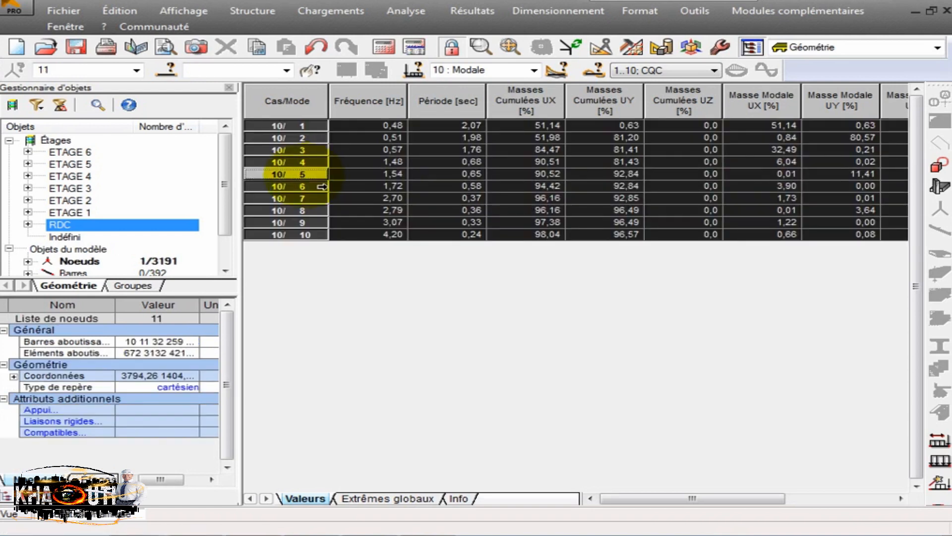
left_click(304, 175)
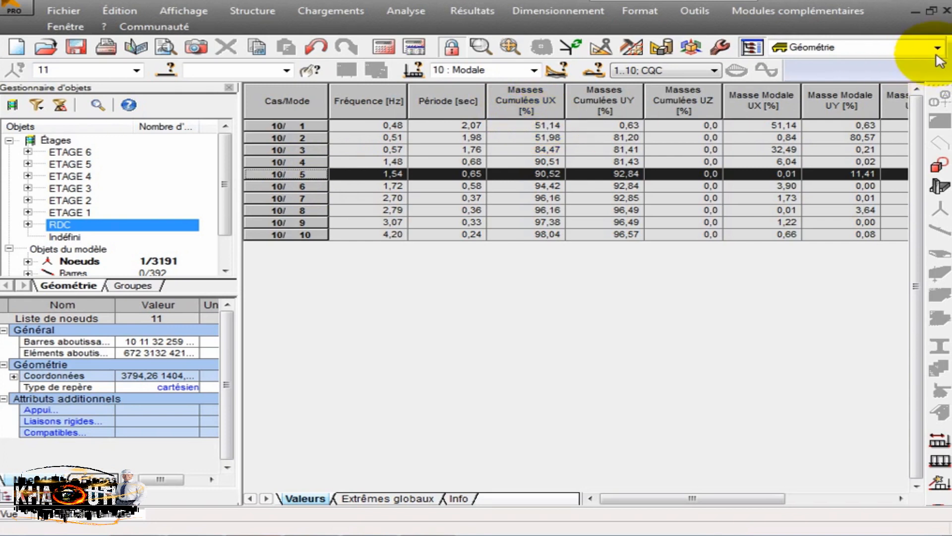
left_click(944, 11)
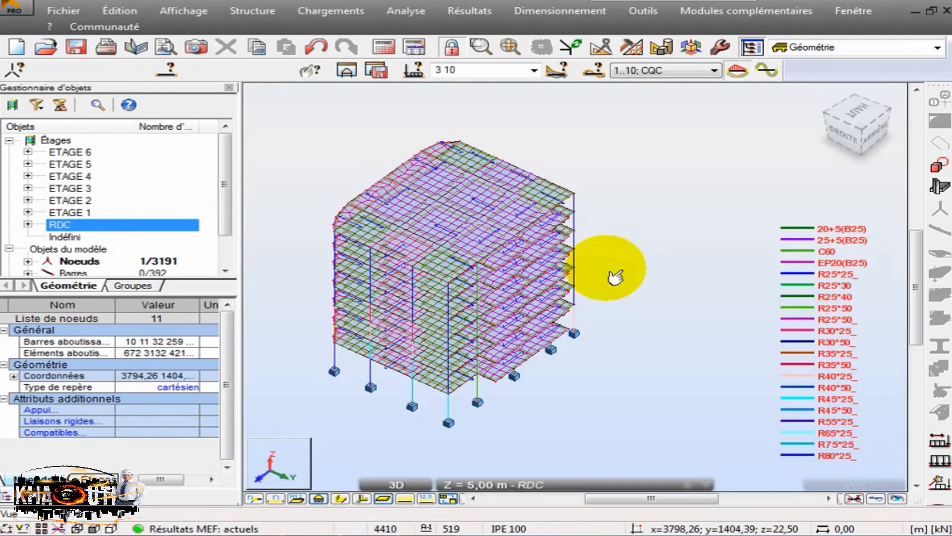
- Display the bars of the building with their section shapes and hide the finite element mesh on the panels
left_click(541, 47)
left_click_drag(394, 159, 514, 148)
left_click(335, 498)
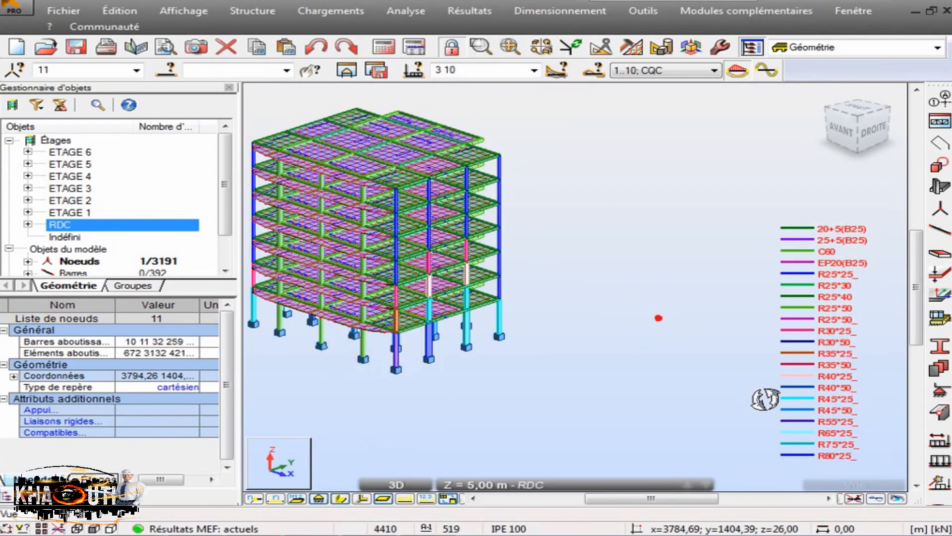
scroll(754, 388, "down", 3)
scroll(362, 323, "up", 7)
scroll(338, 322, "down", 2)
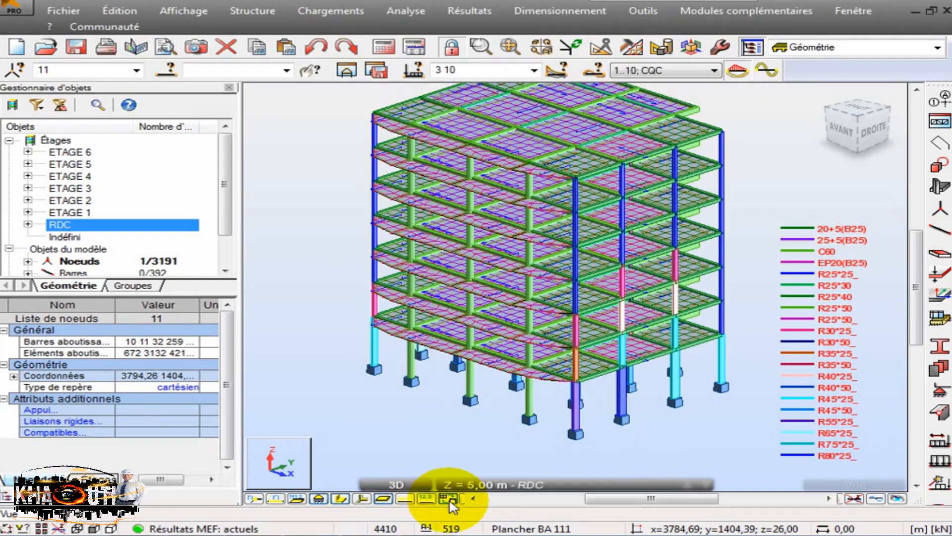
left_click(447, 498)
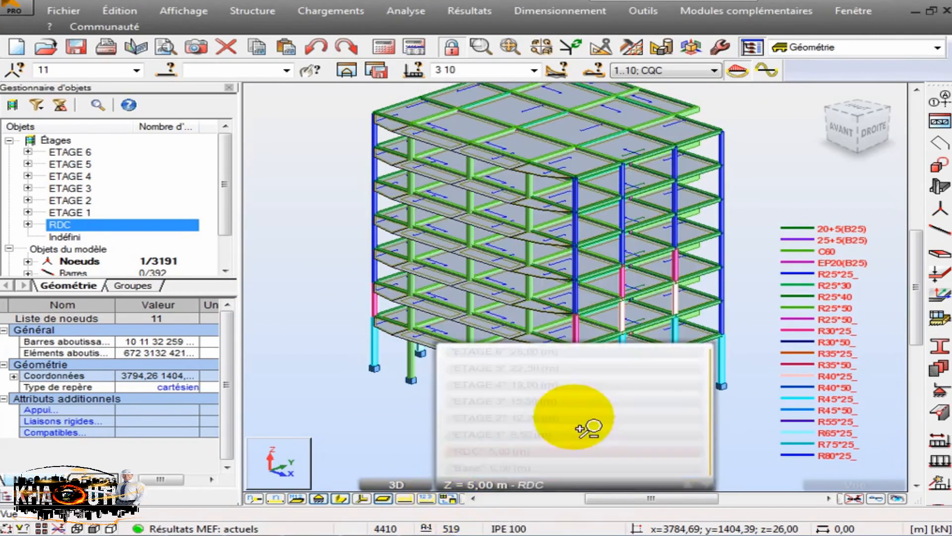
- Remove the section colour coding and its legend, keeping the bars' section shapes shown and the mesh hidden
left_click_drag(345, 152, 327, 192)
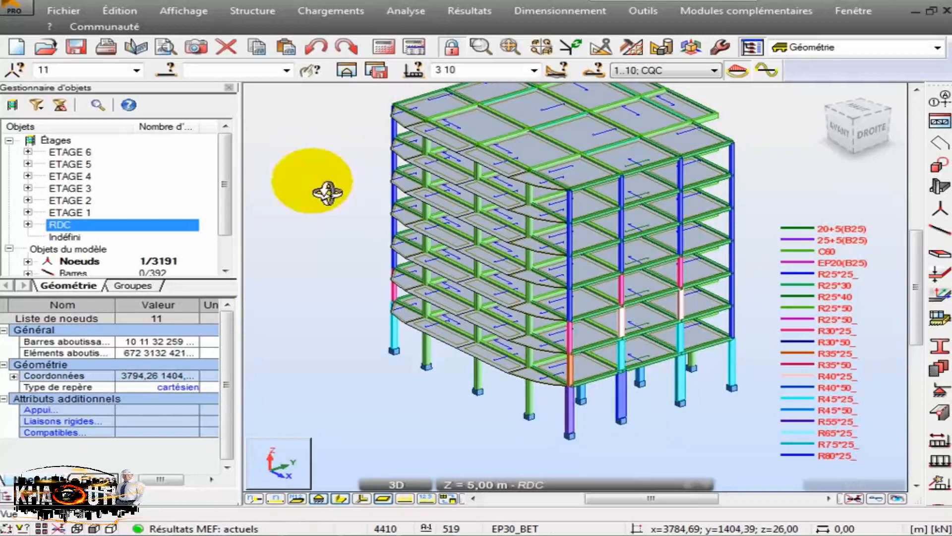
left_click(414, 402)
left_click(404, 498)
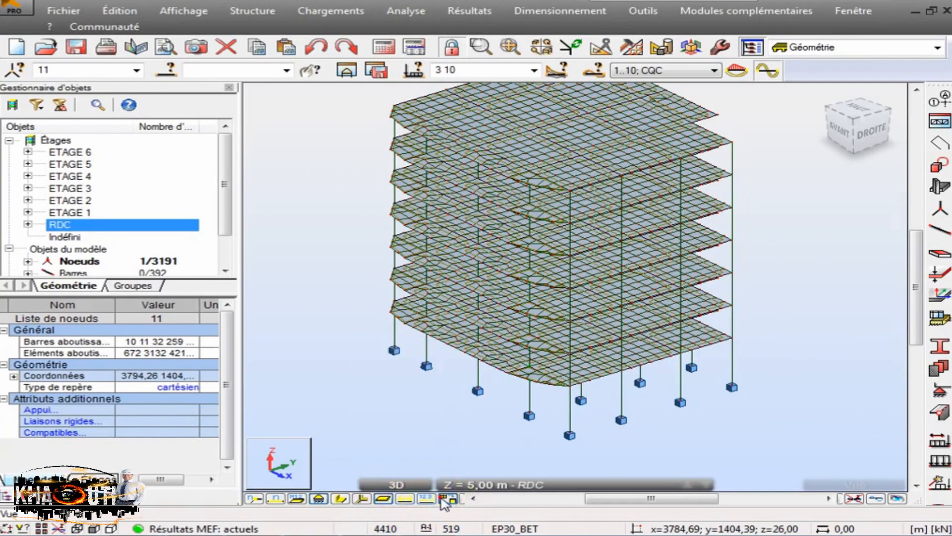
left_click(447, 498)
left_click_drag(385, 400, 479, 184)
- Isolate the RDC storey in the 3D view and inspect its columns from below
left_click(59, 227)
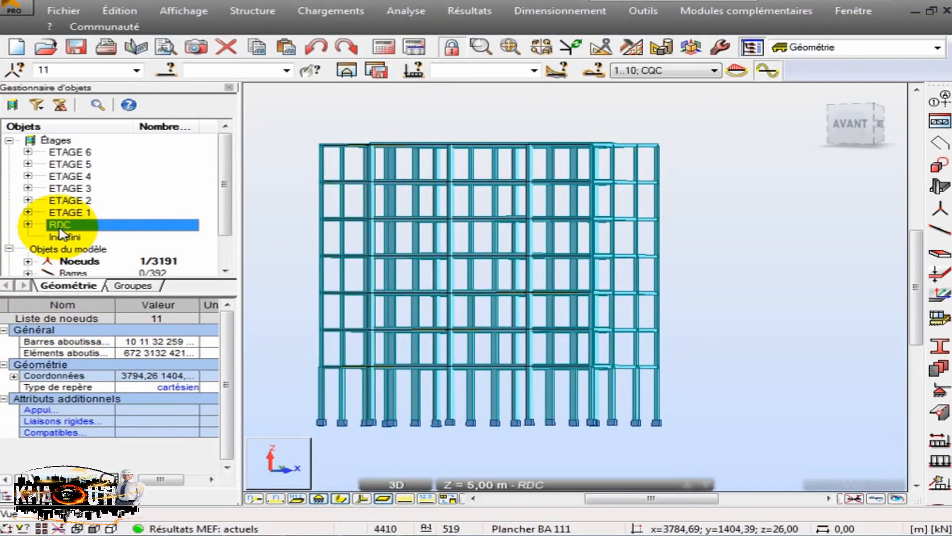
left_click_drag(482, 450, 371, 340)
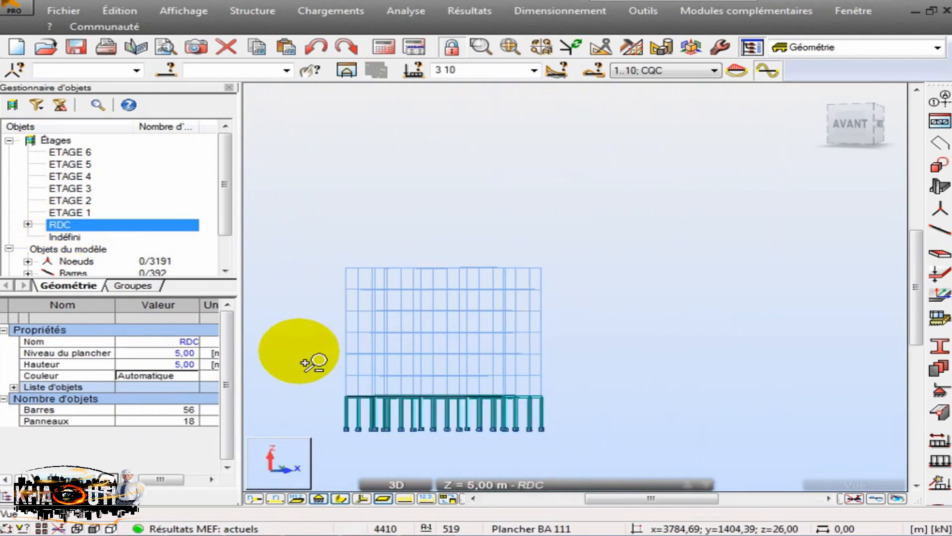
left_click_drag(419, 153, 434, 109)
left_click(396, 485)
left_click(575, 451)
left_click_drag(422, 472, 498, 339)
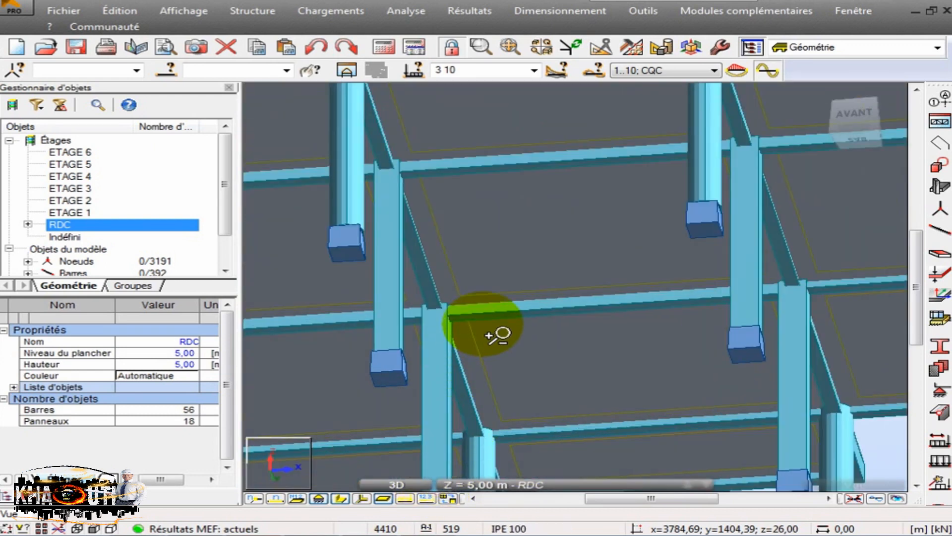
- Set the Gamma angle of the two neighbouring RDC columns 263 and 270 to 90 degrees, accepting the modification of the calculated structure
right_click(486, 329)
left_click(469, 130)
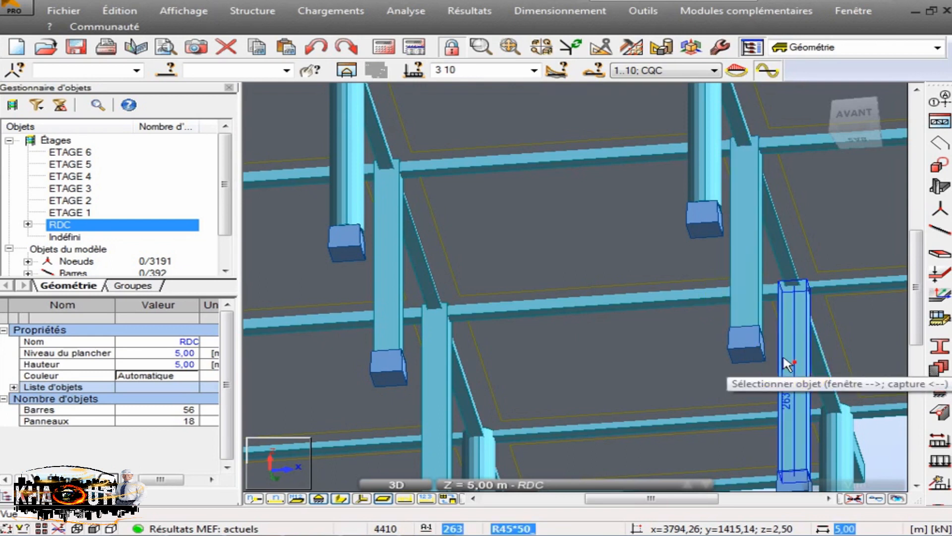
left_click(803, 370)
left_click(744, 298, "ctrl")
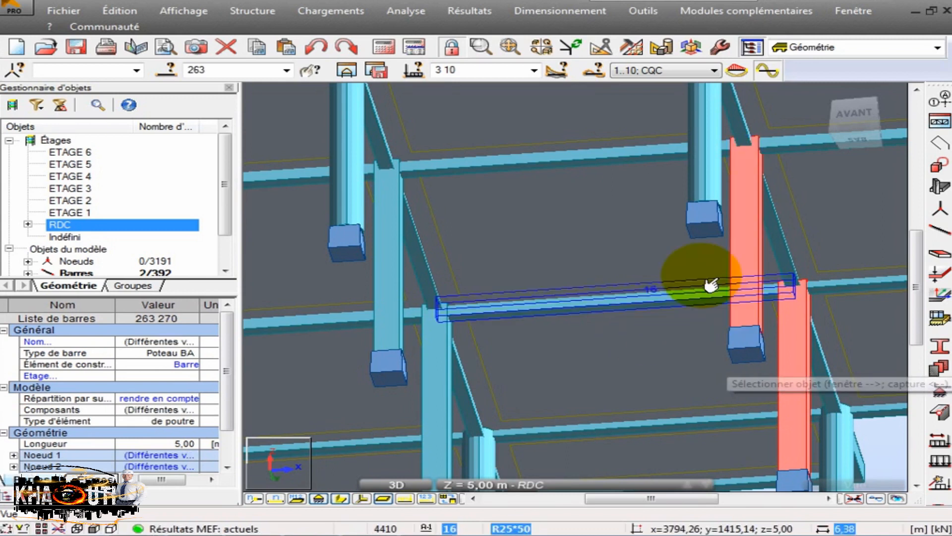
scroll(682, 278, "down", 5)
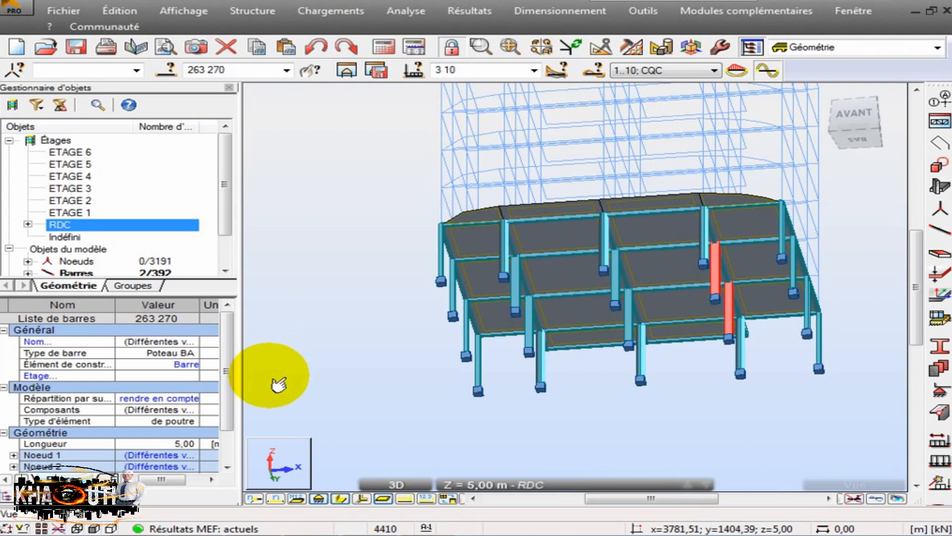
left_click(231, 441)
left_click_drag(231, 439, 218, 462)
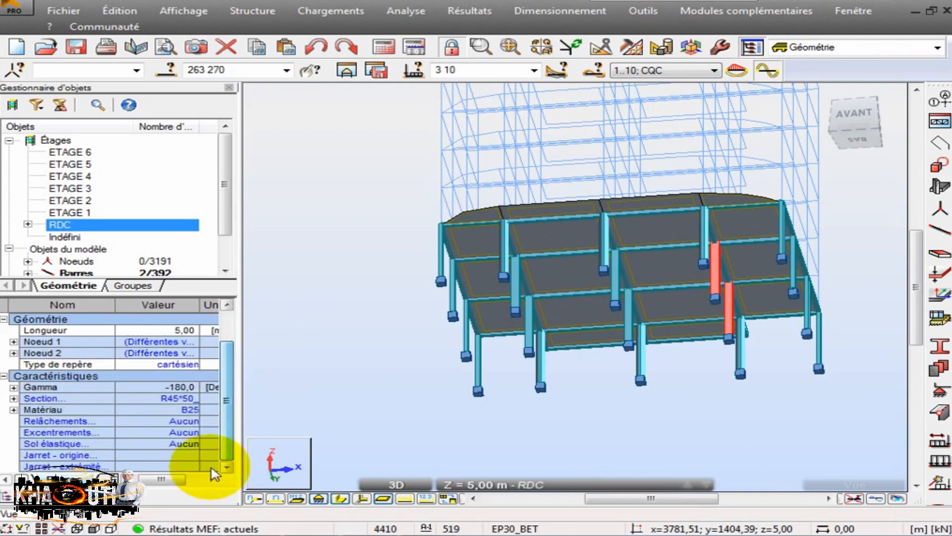
left_click(173, 386)
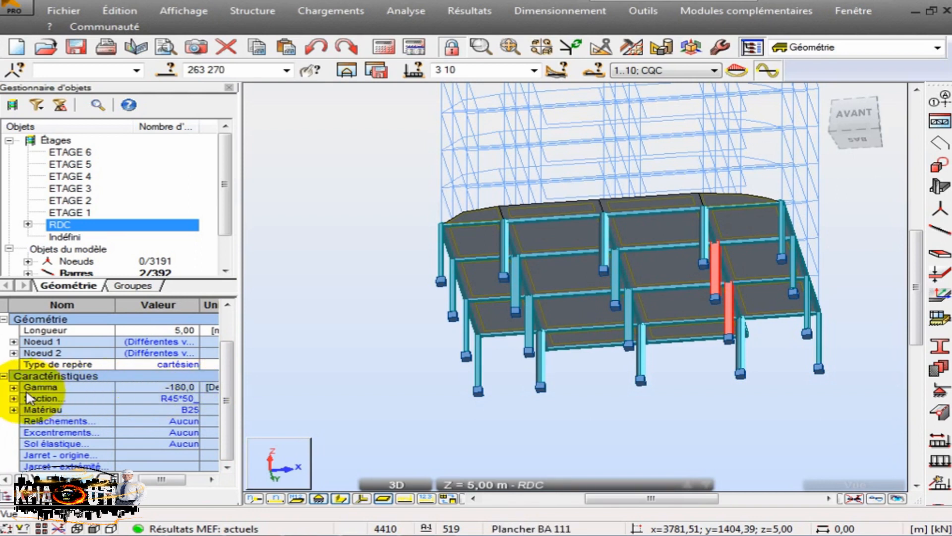
left_click(13, 387)
left_click(185, 398)
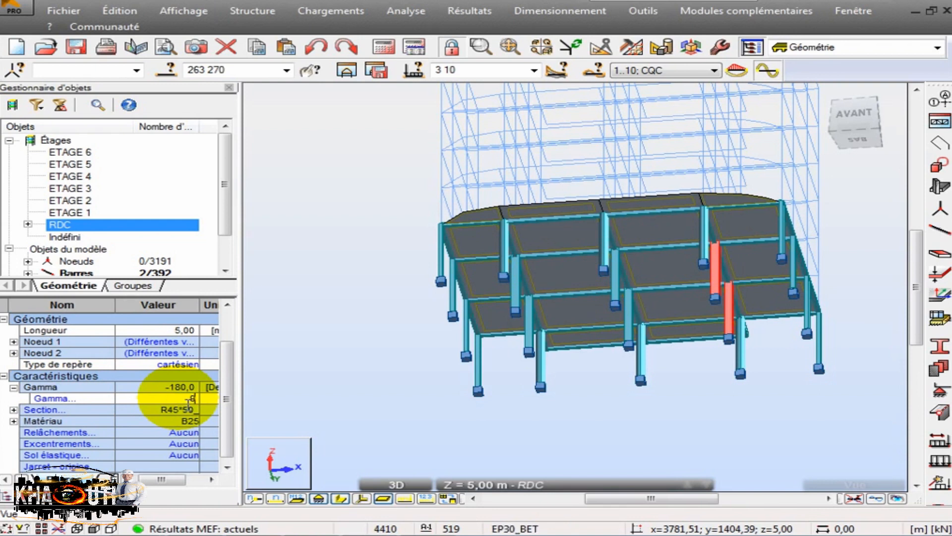
type("90")
key("Return")
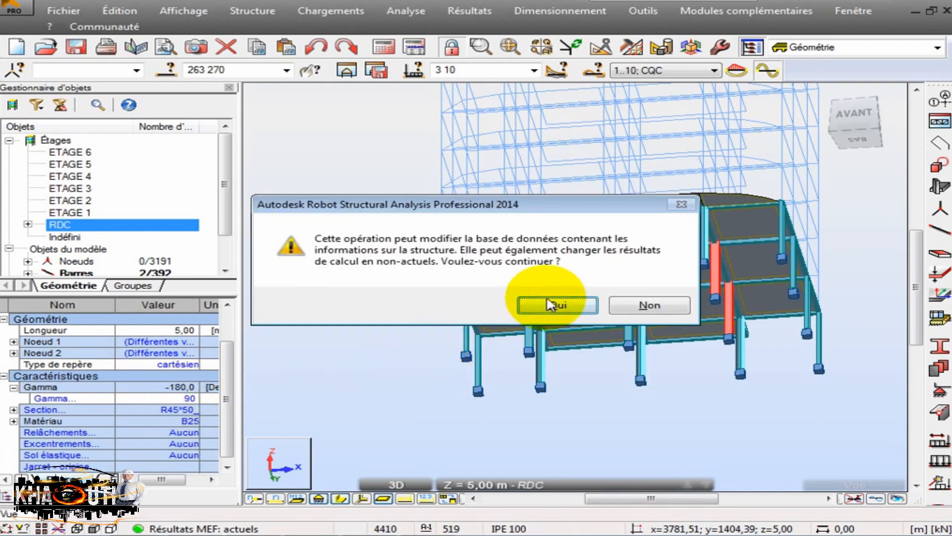
left_click(546, 300)
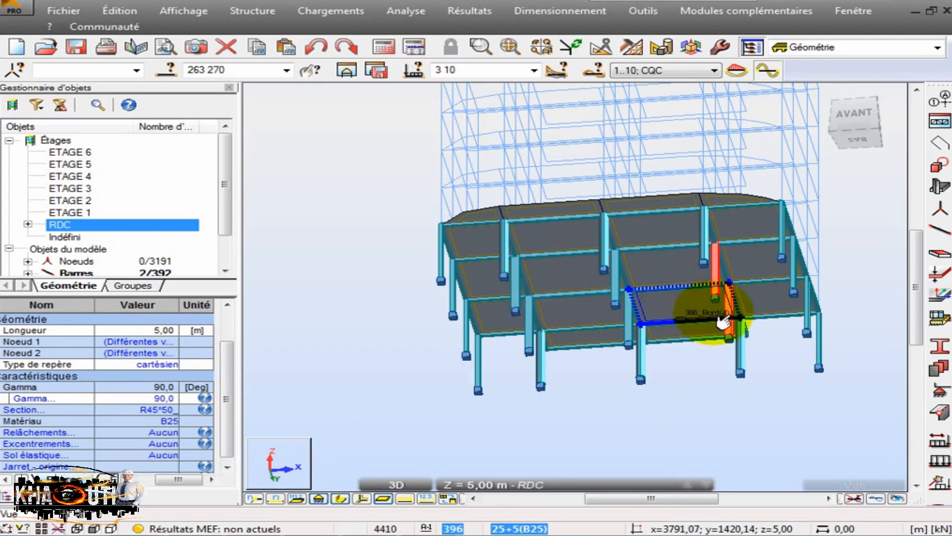
- Clear the selection and examine the orientation of the rotated RDC columns 263 and 270 relative to the neighbouring columns and beams
left_click(719, 382)
left_click(717, 373)
scroll(717, 315, "up", 3)
scroll(734, 240, "up", 2)
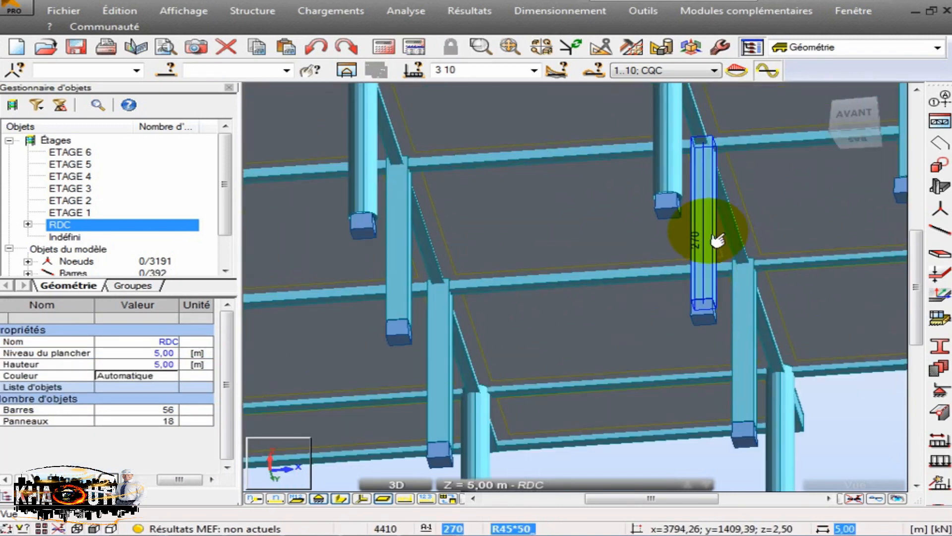
left_click(718, 240)
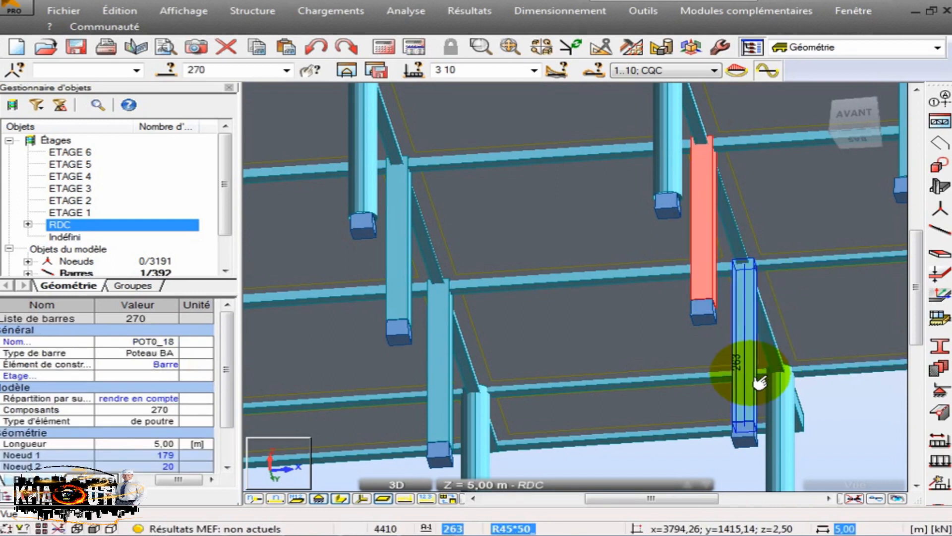
left_click(650, 457)
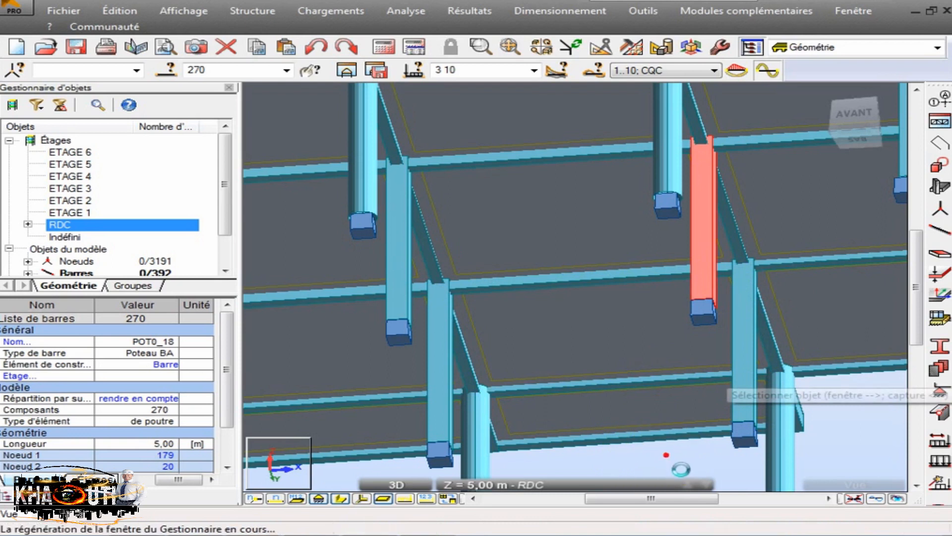
scroll(665, 459, "down", 5)
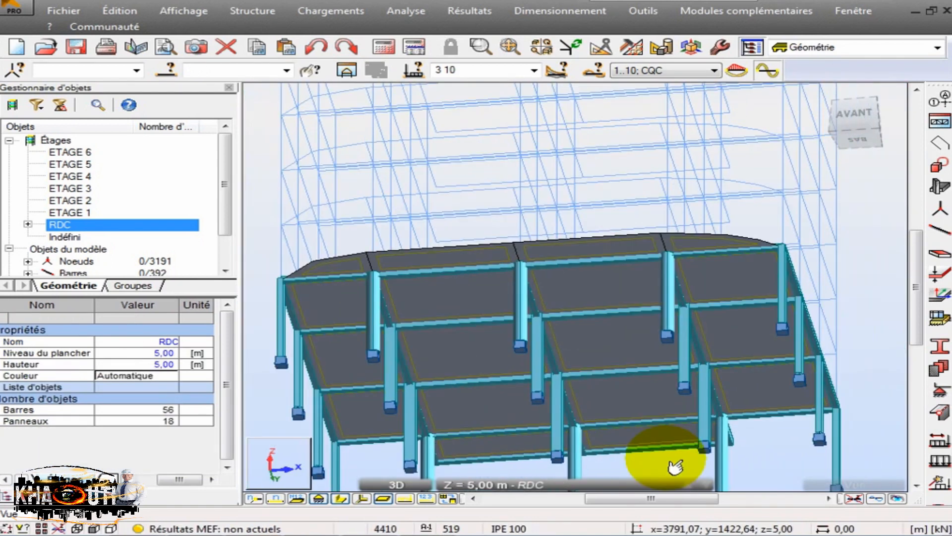
- Isolate the ETAGE 1 storey and set the Gamma angle of its columns 283 and 290 to -90 degrees
left_click(64, 214)
double_click(64, 215)
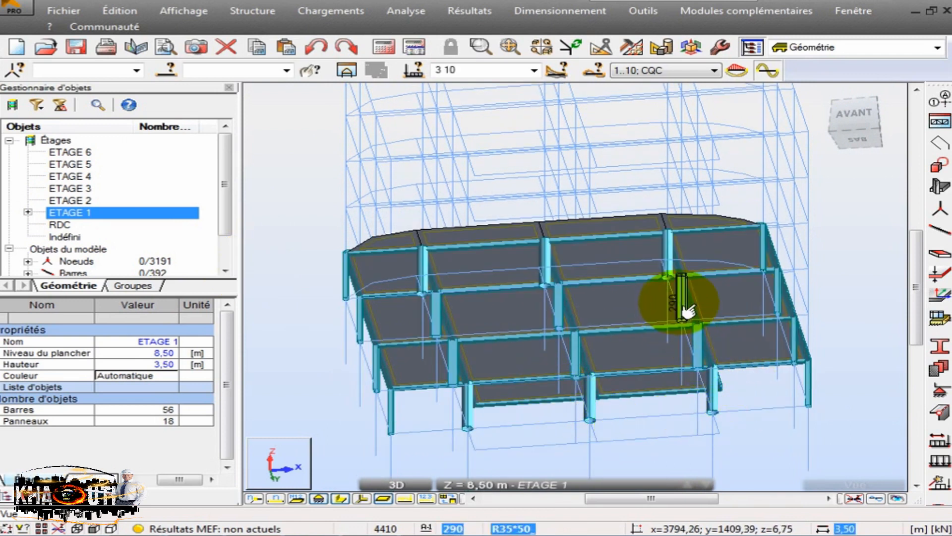
left_click(687, 310)
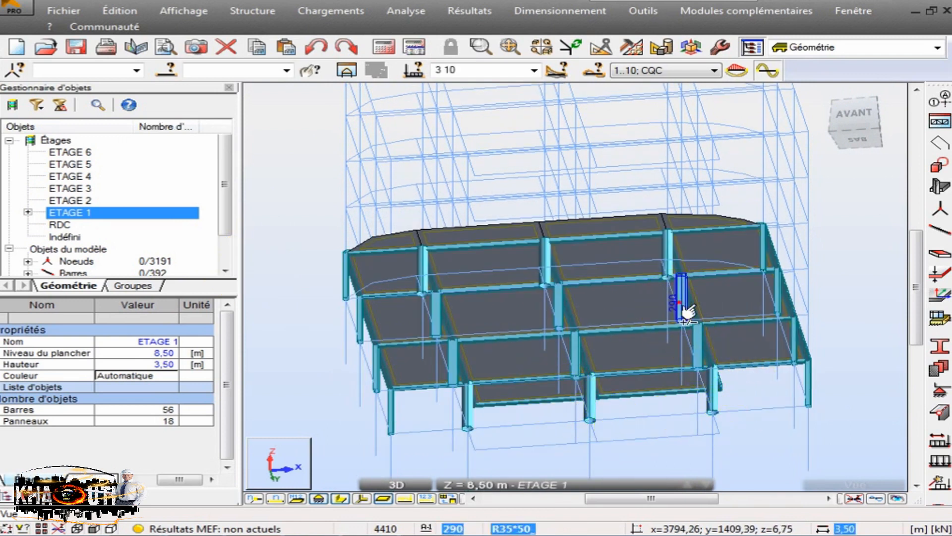
left_click(706, 365, "ctrl")
scroll(700, 342, "up", 3)
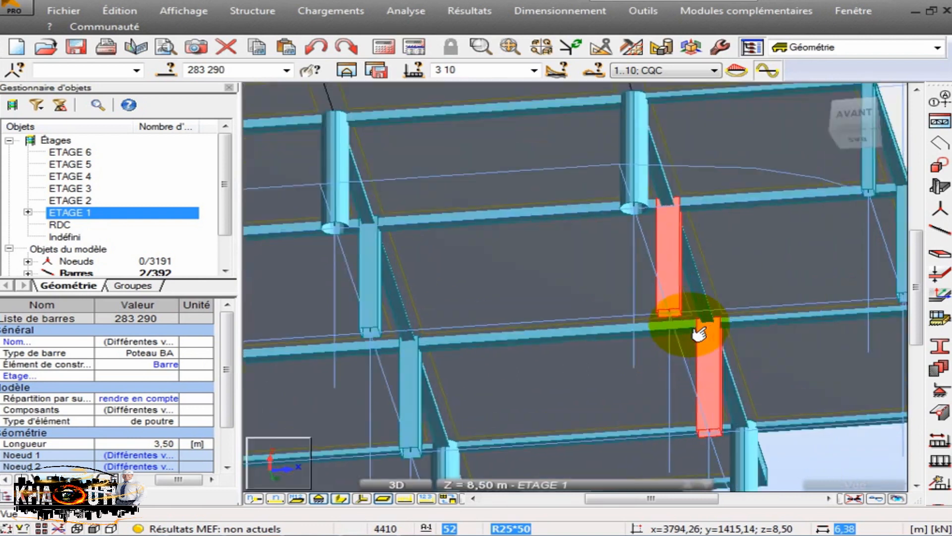
scroll(699, 335, "up", 5)
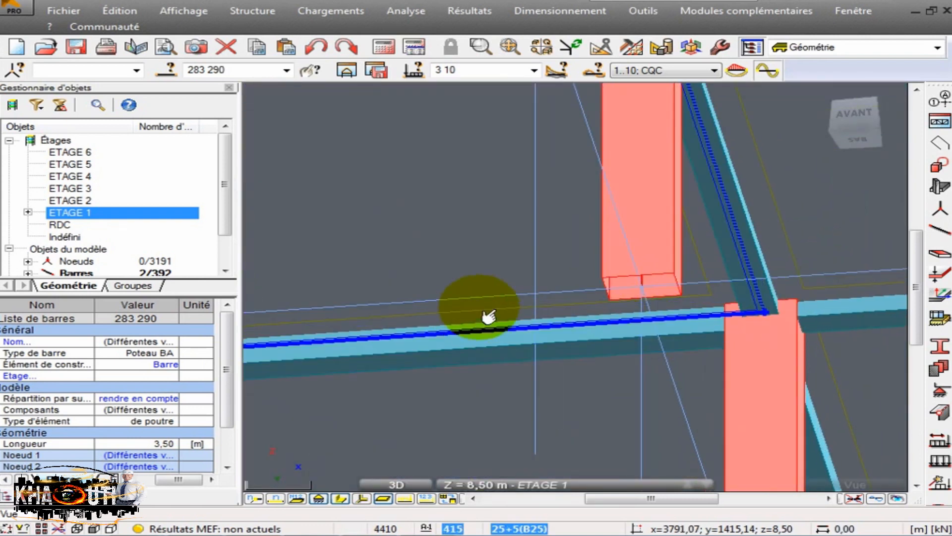
scroll(218, 398, "down", 5)
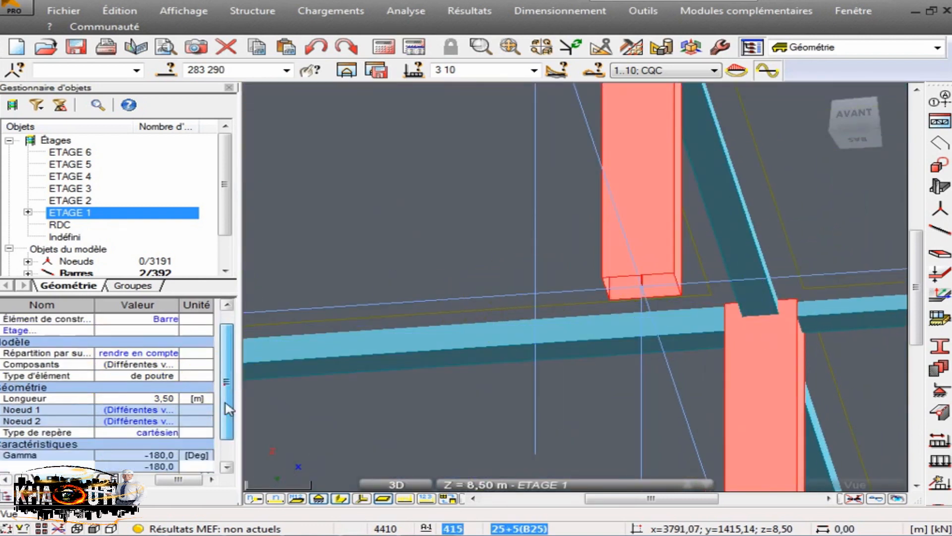
left_click(169, 388)
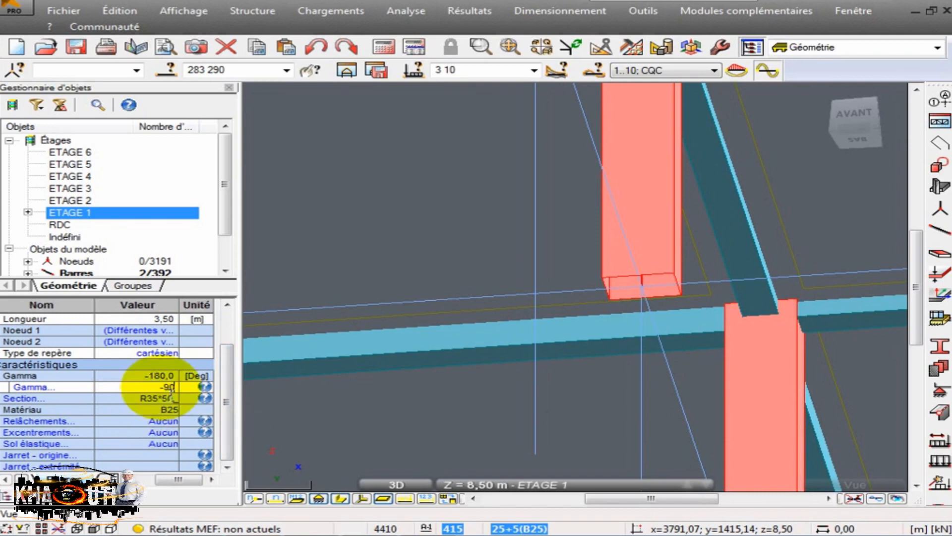
key("Return")
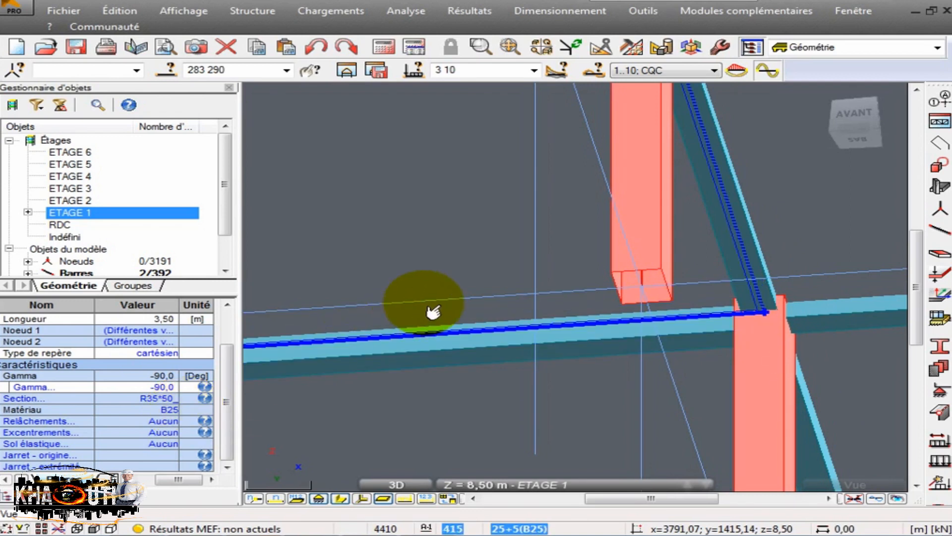
- Examine the orientation of the rotated ETAGE 1 columns 283 and 290 up close and from several viewing angles
left_click(495, 259)
scroll(510, 265, "down", 6)
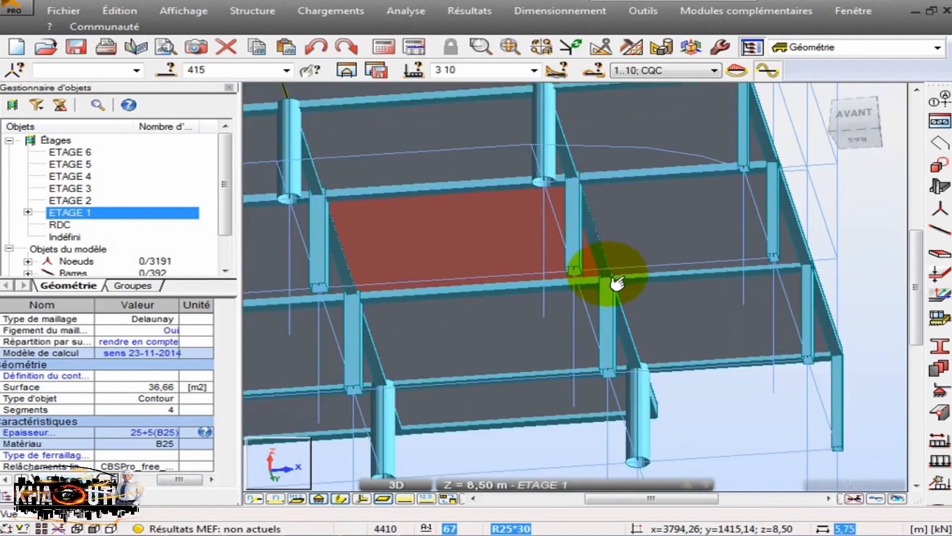
scroll(616, 284, "down", 3)
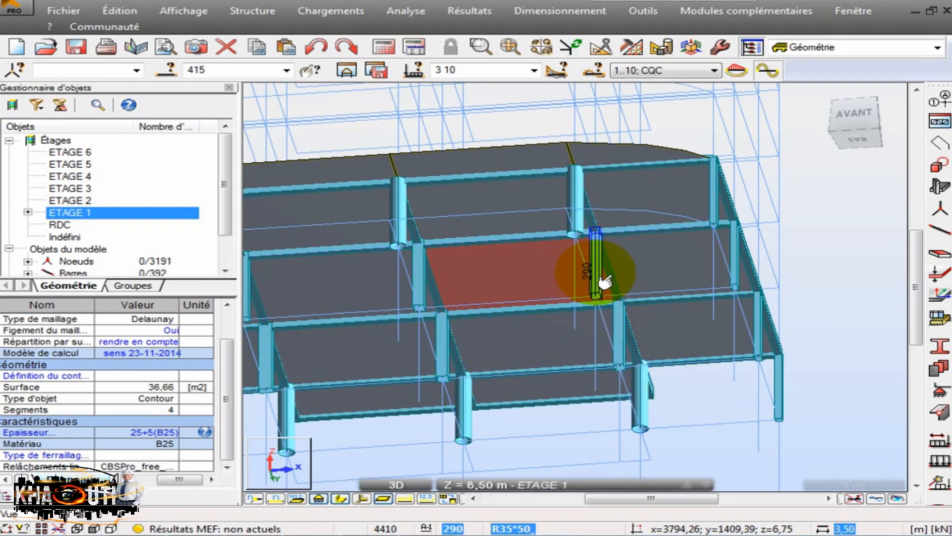
scroll(605, 281, "down", 3)
scroll(606, 277, "up", 6)
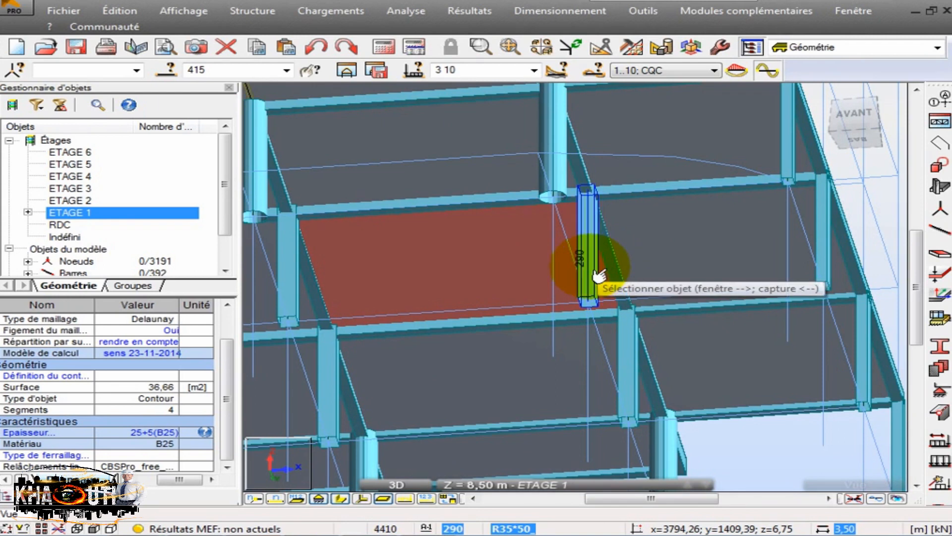
left_click(602, 275)
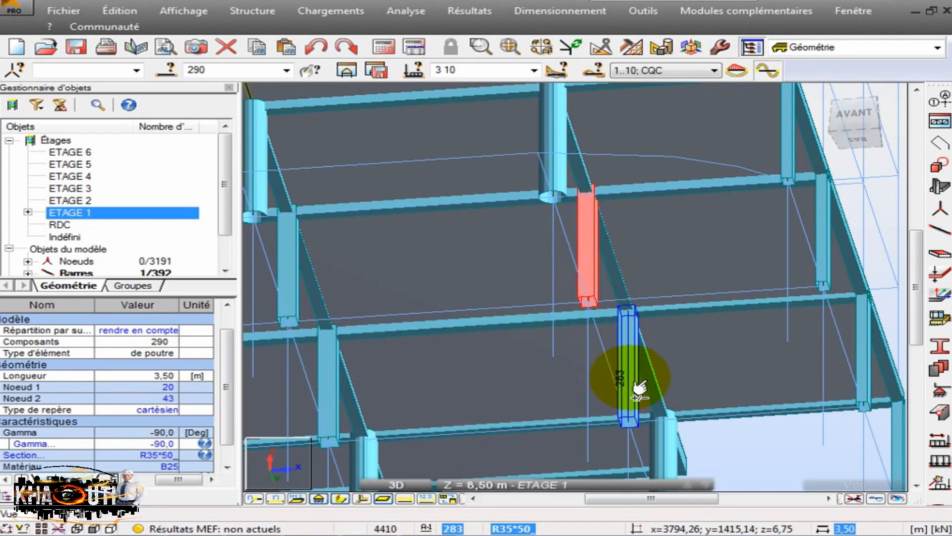
left_click(624, 342, "ctrl")
scroll(595, 318, "up", 5)
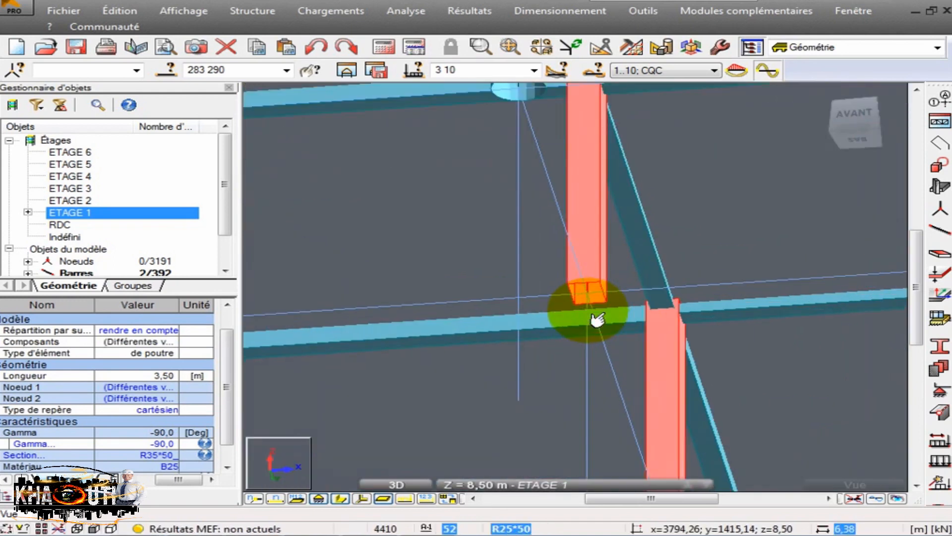
scroll(637, 273, "down", 5)
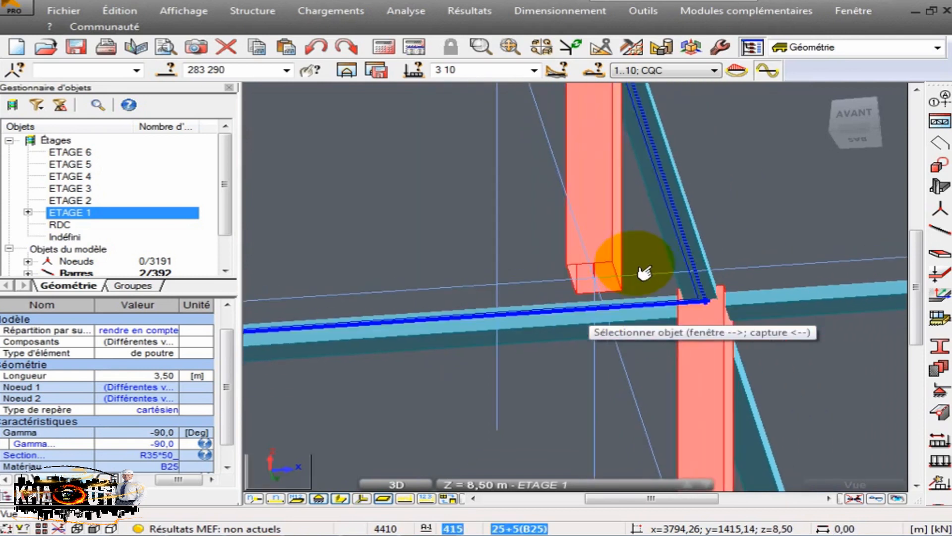
scroll(644, 272, "down", 1)
middle_click_drag(493, 174, 483, 219, "shift")
scroll(615, 273, "up", 6)
middle_click_drag(614, 268, 608, 164)
middle_click_drag(571, 217, 550, 227, "shift")
scroll(595, 208, "down", 7)
middle_click_drag(468, 209, 513, 204, "shift")
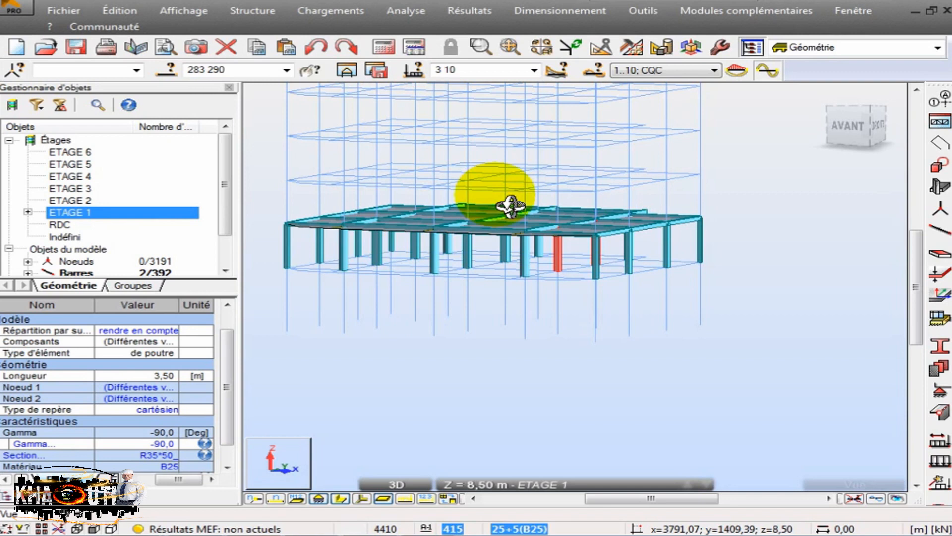
- Isolate the ETAGE 2 storey and set the Gamma angle of its columns 303 and 310 to 90 degrees
left_click(72, 200)
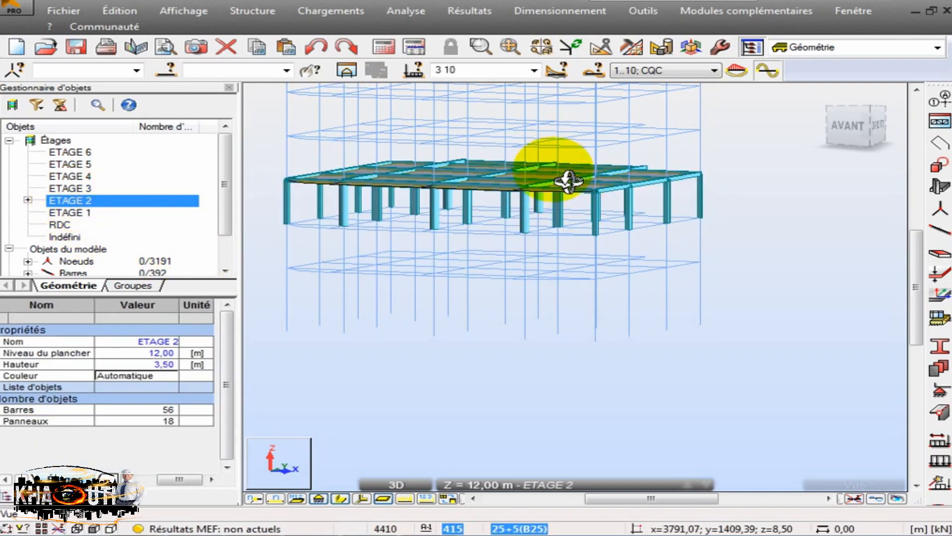
scroll(538, 213, "up", 6)
middle_click_drag(578, 195, 637, 228, "shift")
right_click(638, 228)
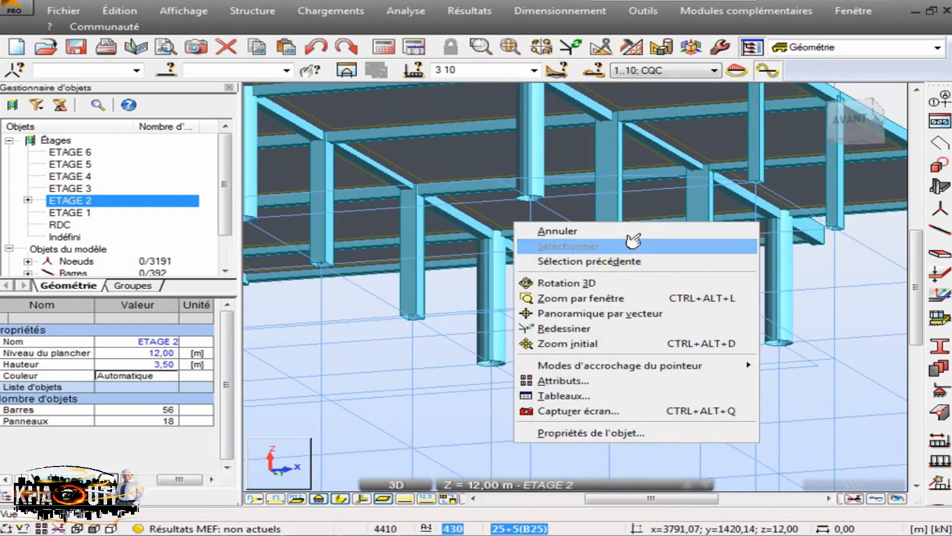
left_click(640, 257)
left_click(706, 262, "ctrl")
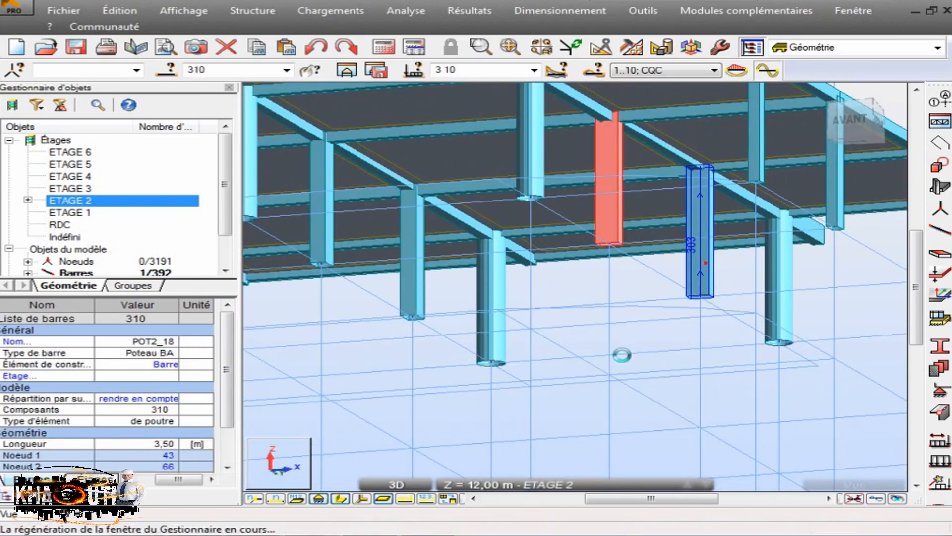
scroll(597, 399, "down", 3)
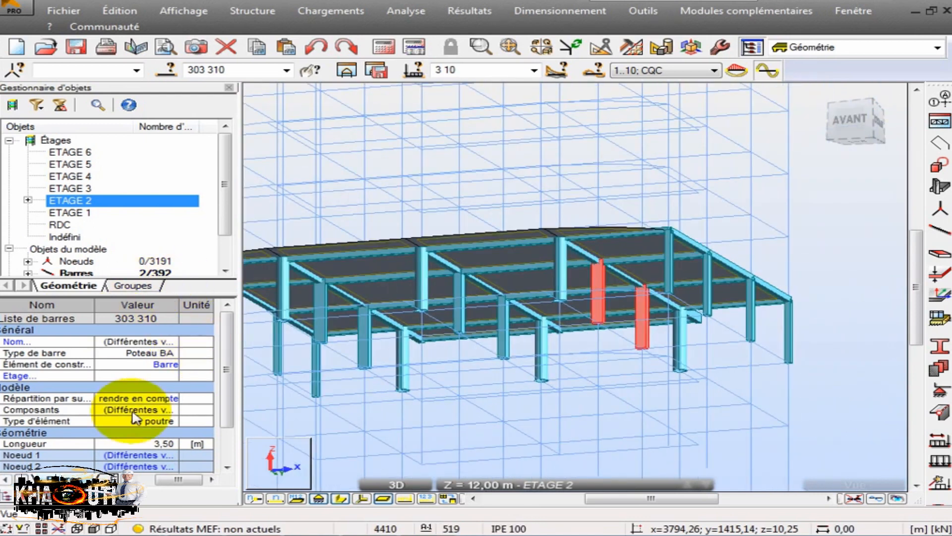
scroll(228, 367, "down", 4)
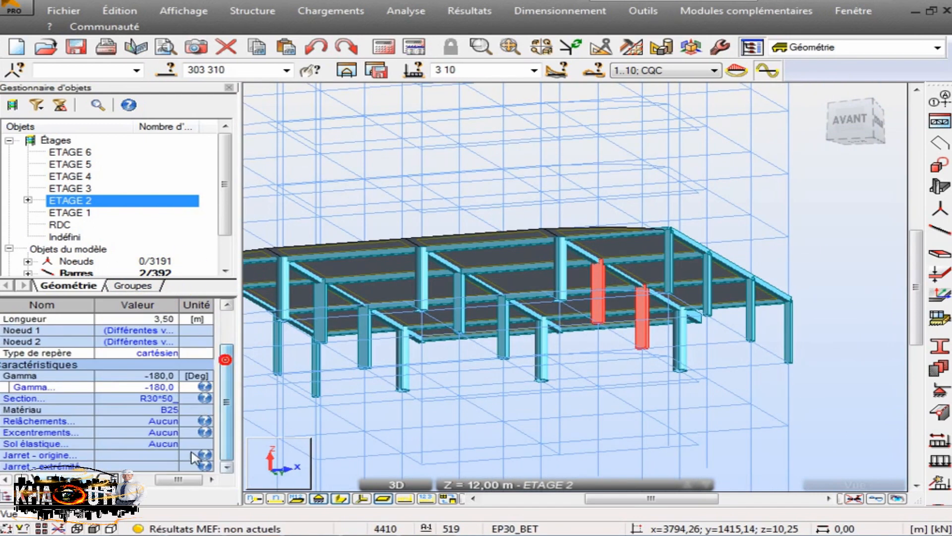
left_click(172, 388)
key("BackSpace")
type("90")
key("Return")
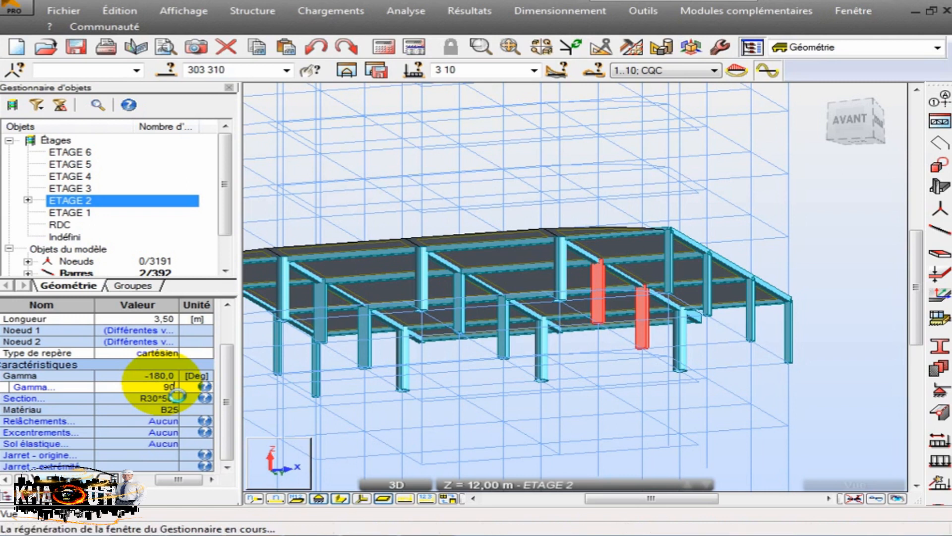
- Isolate the ETAGE 3 storey and set the Gamma angle of its columns 323 and 330 to 90 degrees
left_click(75, 188)
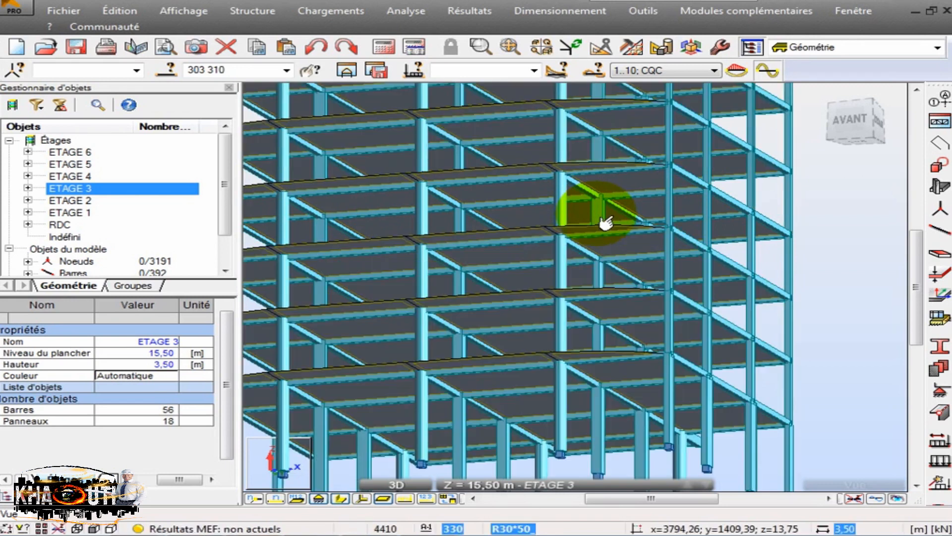
left_click(597, 211)
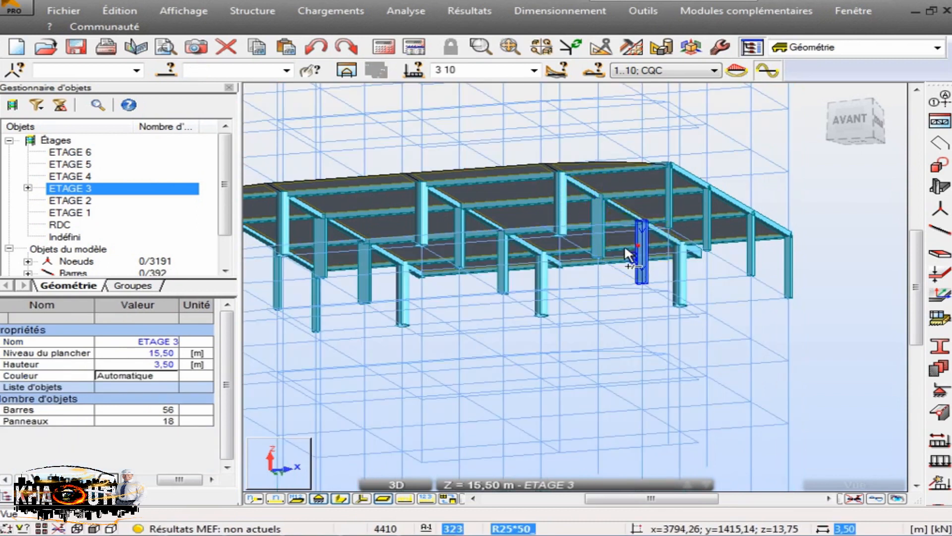
left_click(641, 250)
left_click(595, 231, "ctrl")
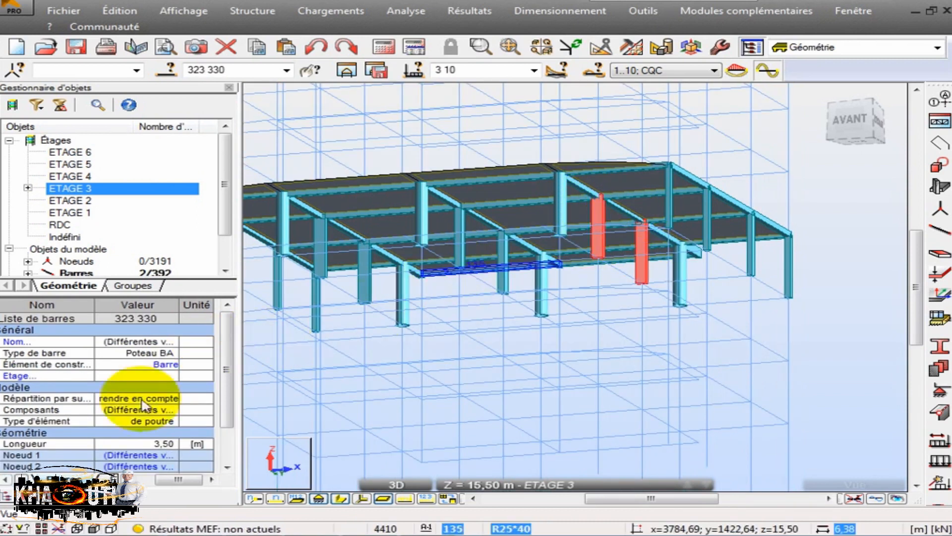
scroll(188, 439, "down", 4)
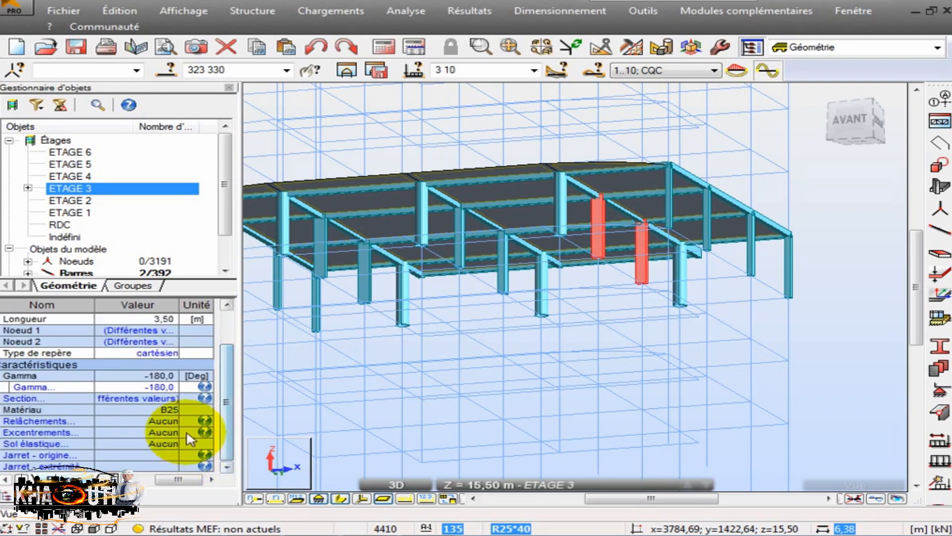
double_click(167, 388)
type("90")
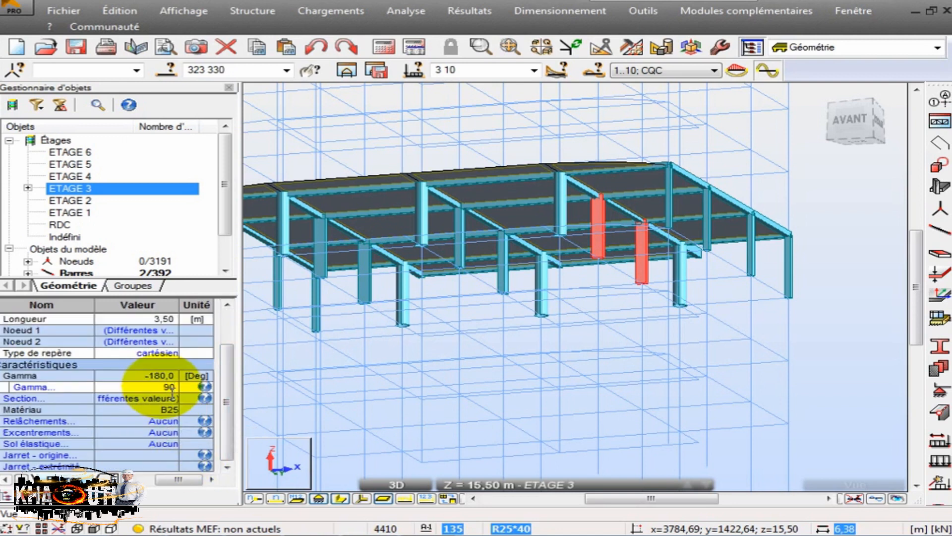
key("Return")
- Isolate the ETAGE 4 storey and set the Gamma angle of its columns 343 and 350 to 90 degrees
left_click(82, 176)
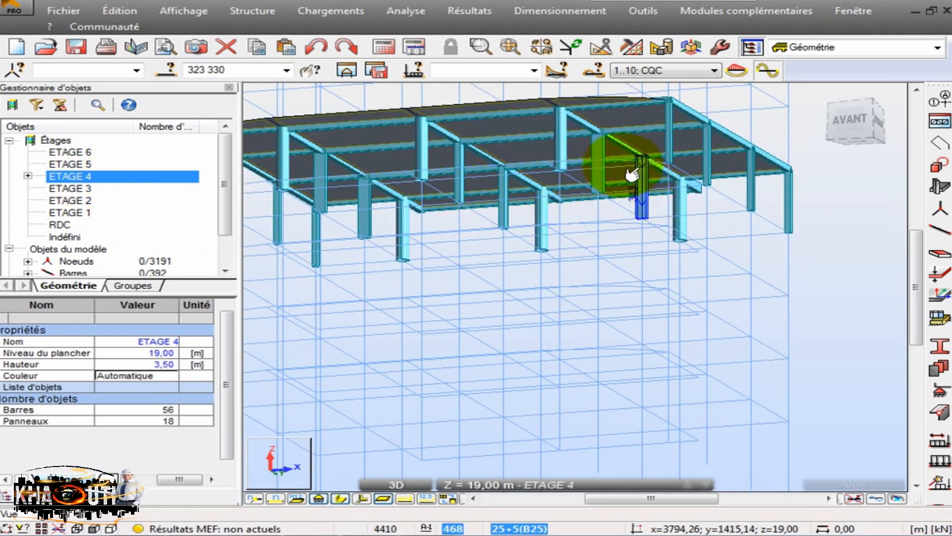
left_click(597, 164)
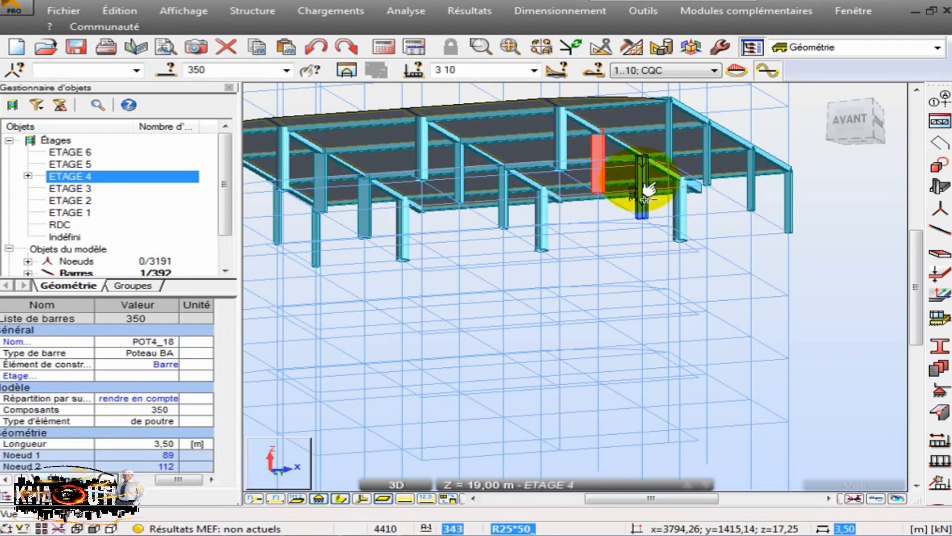
left_click(644, 186, "ctrl")
left_click_drag(221, 362, 223, 399)
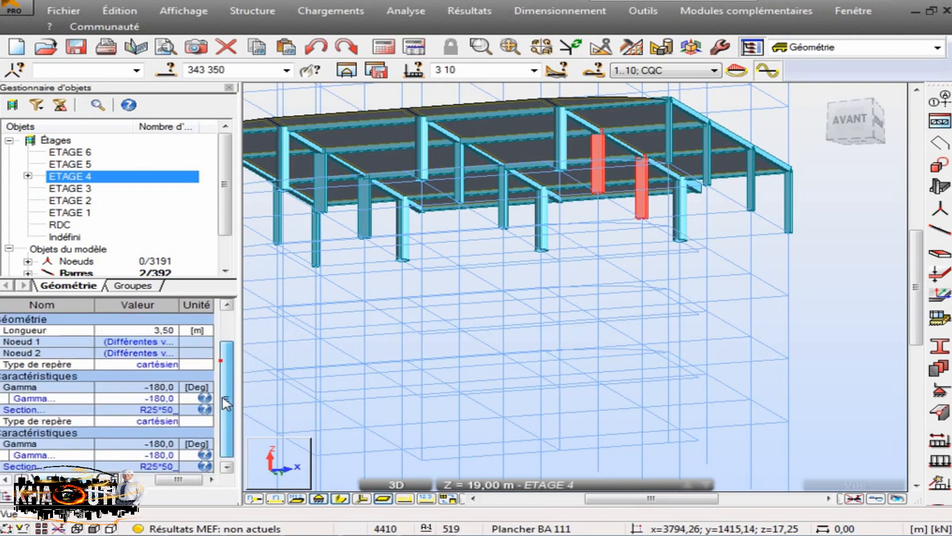
left_click(160, 387)
type("90")
key("Return")
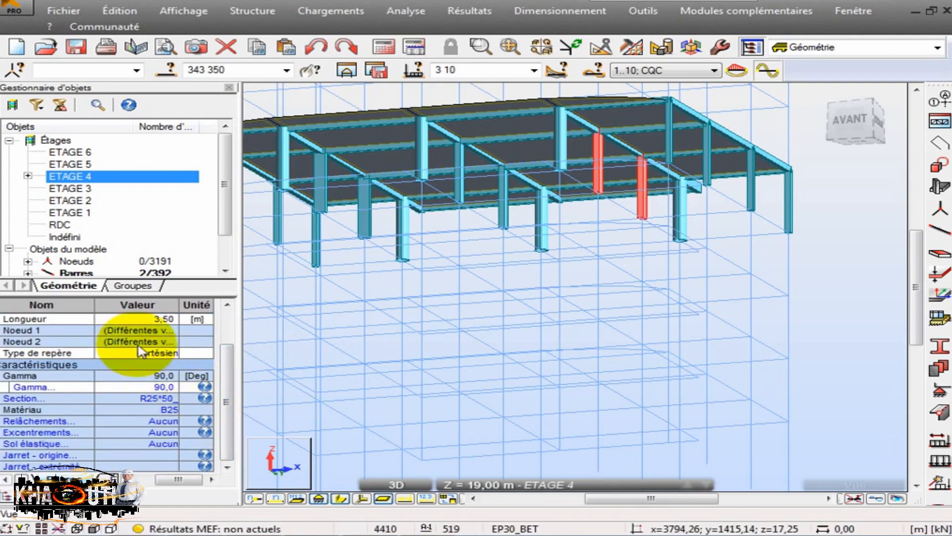
- Isolate the ETAGE 5 storey and set the Gamma angle of its columns 363 and 370 to 90 degrees
left_click(80, 164)
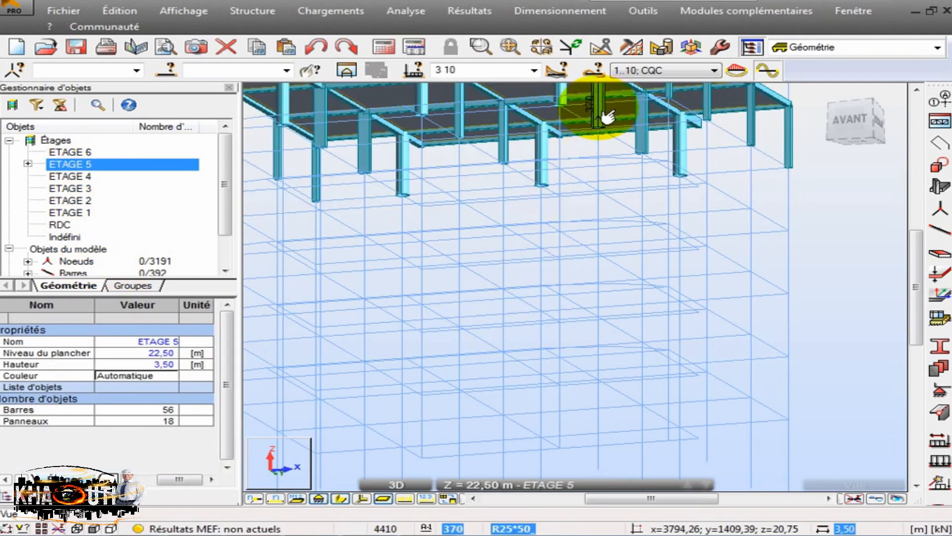
left_click(607, 116)
left_click(641, 144, "ctrl")
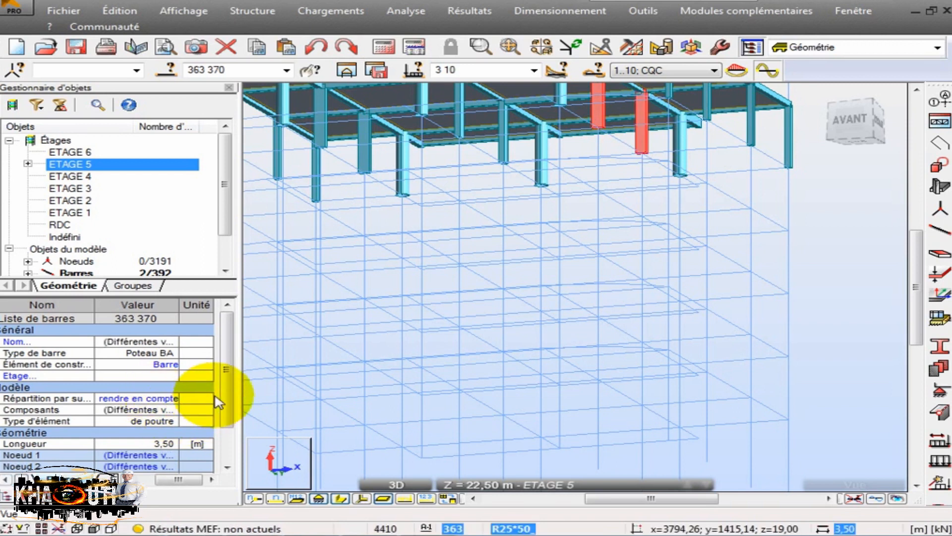
scroll(218, 403, "down", 4)
left_click(164, 387)
type("90")
key("Return")
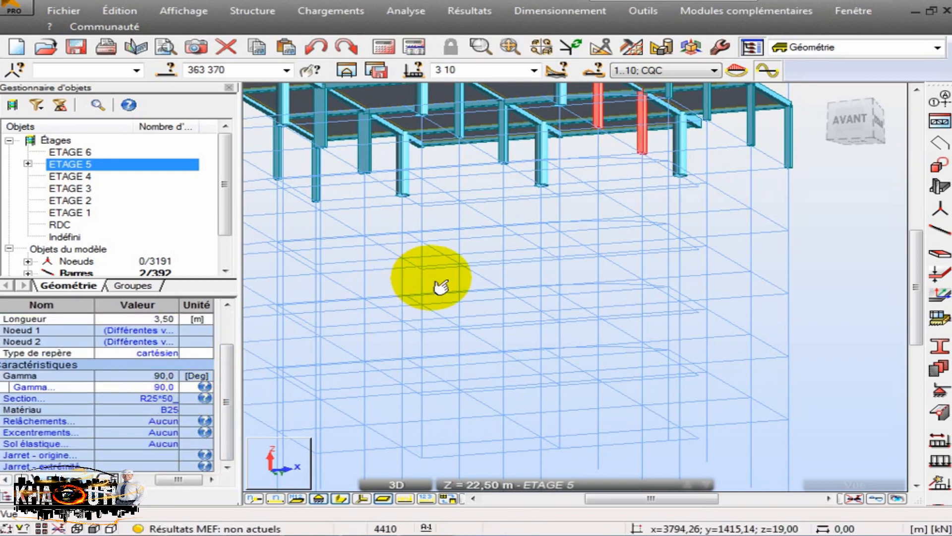
left_click(431, 278)
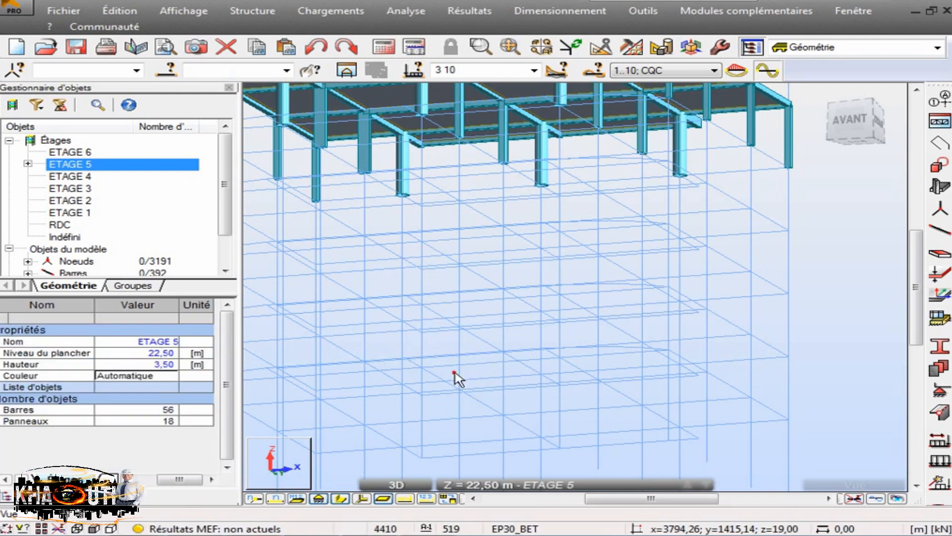
- Isolate the ETAGE 6 storey and set the Gamma angle of its columns 383 and 390 to 90 degrees
scroll(459, 388, "down", 2)
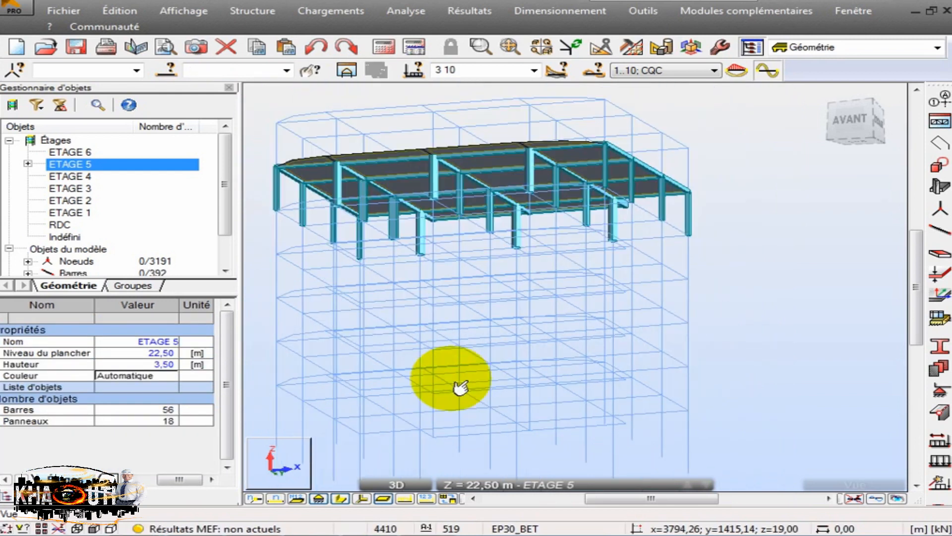
left_click(79, 152)
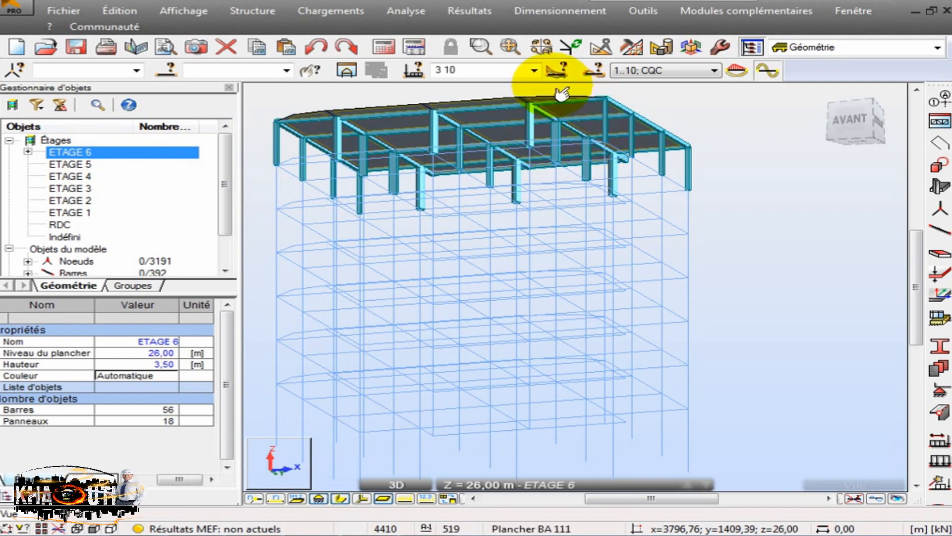
scroll(575, 133, "up", 3)
scroll(575, 133, "up", 3)
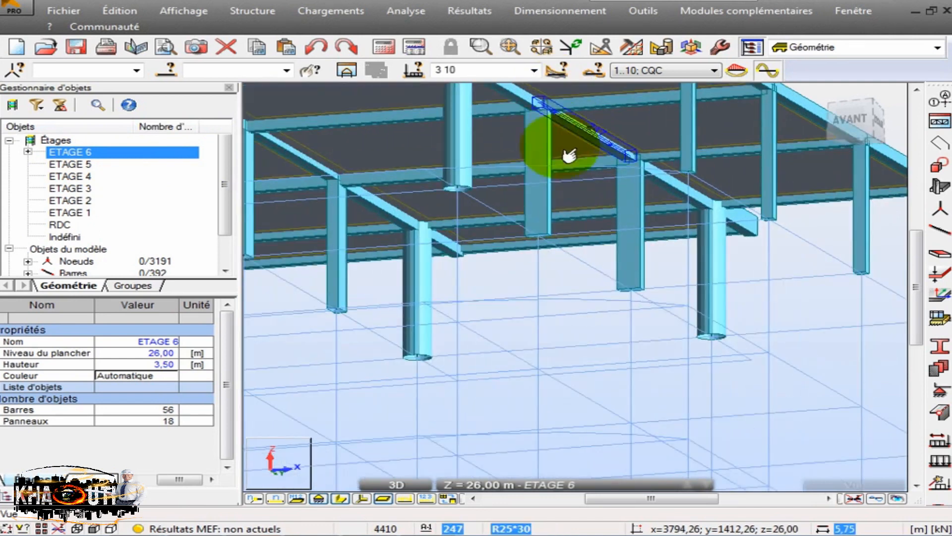
left_click(550, 204)
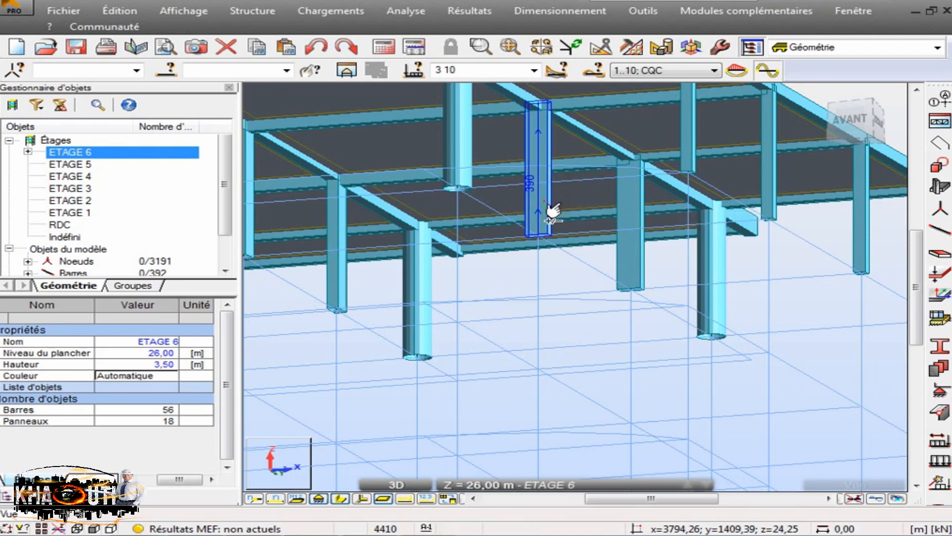
left_click(632, 258)
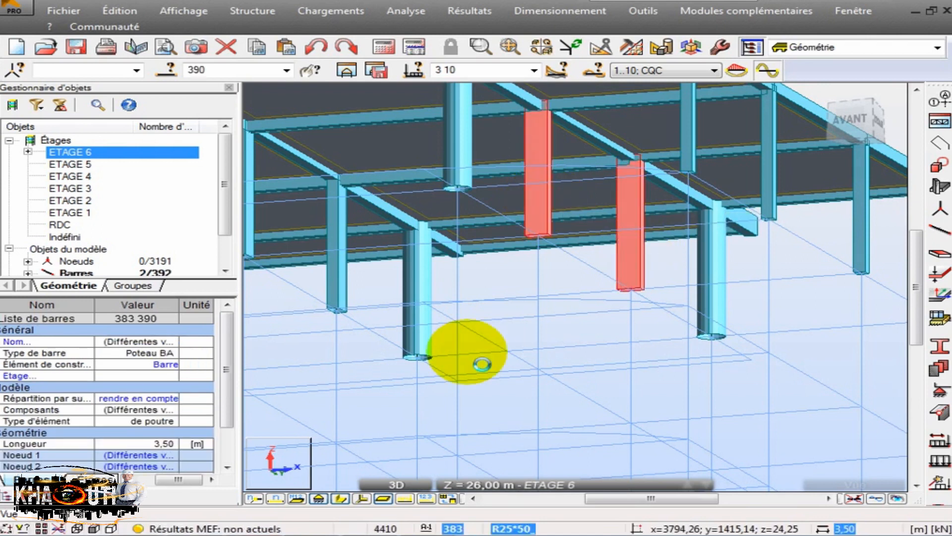
scroll(234, 382, "down", 4)
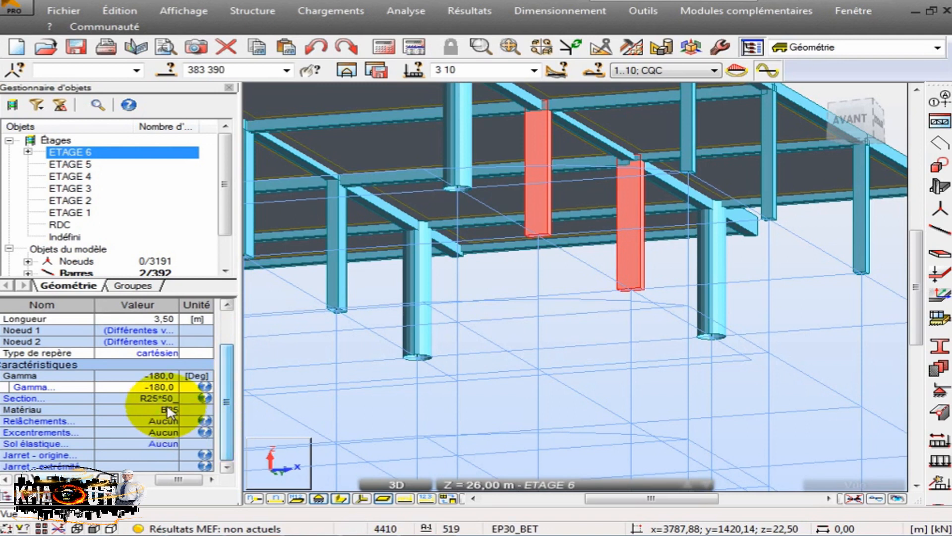
left_click(163, 387)
type("90")
key("Return")
- Restore the display of the whole building and rerun the structural calculation
left_click(85, 154)
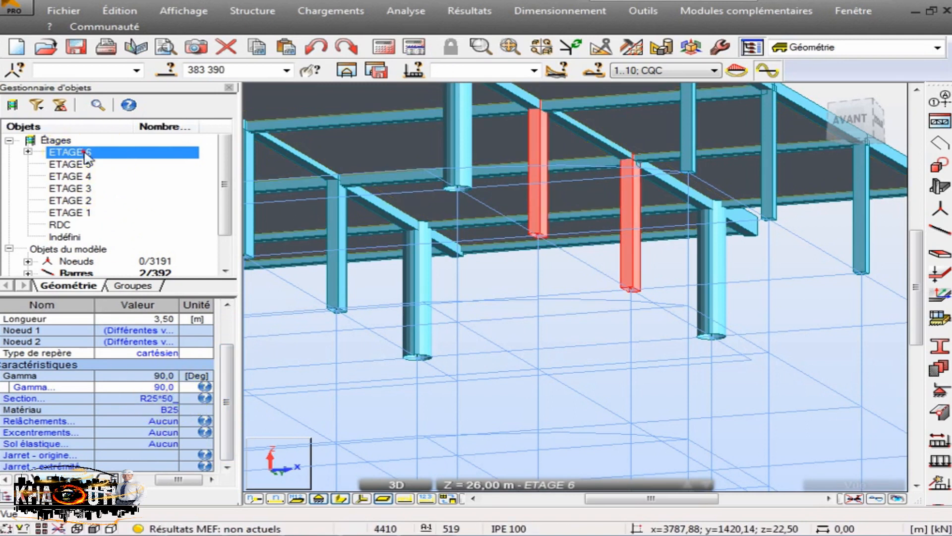
left_click(438, 292)
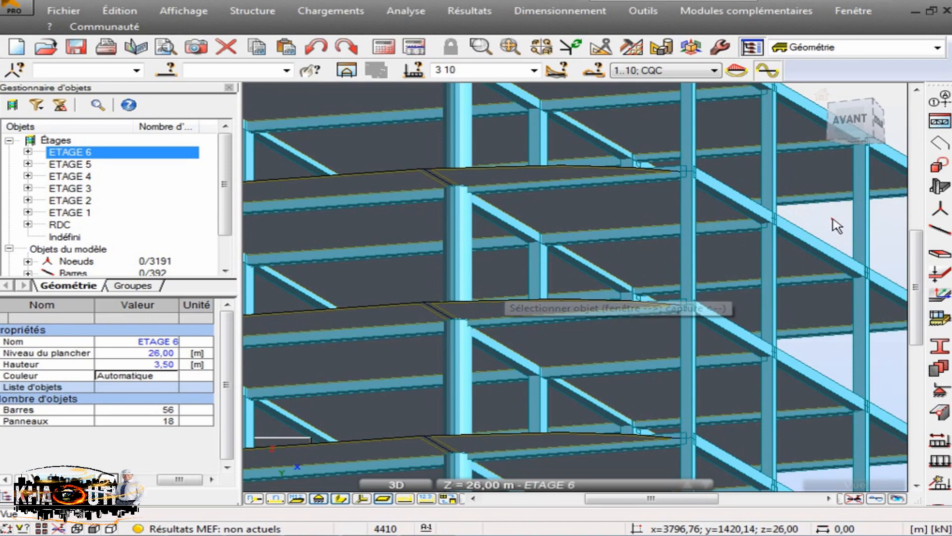
scroll(531, 329, "down", 5)
scroll(589, 333, "down", 1)
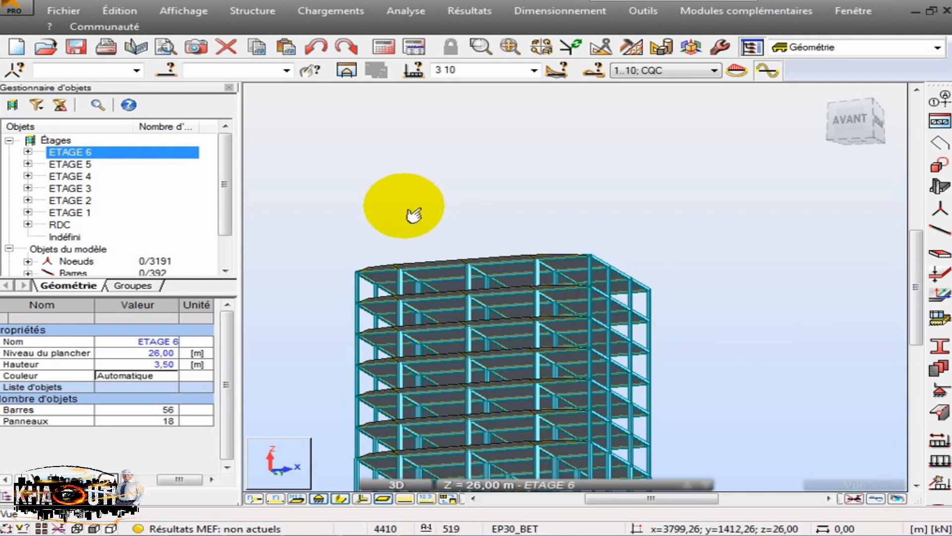
left_click(383, 47)
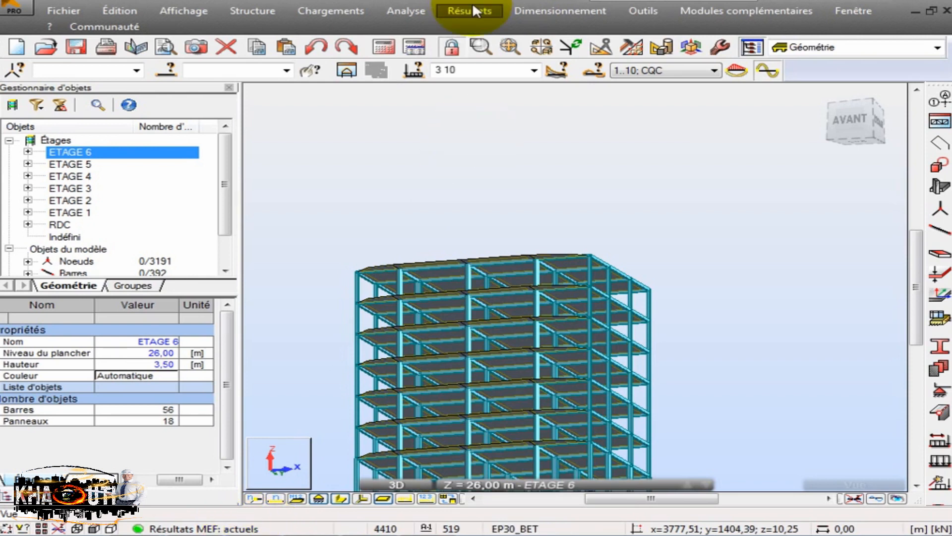
- Examine the periods and mass participation in the modal results table for case 10 : Modale, and close the table
left_click(453, 15)
mouse_move(541, 319)
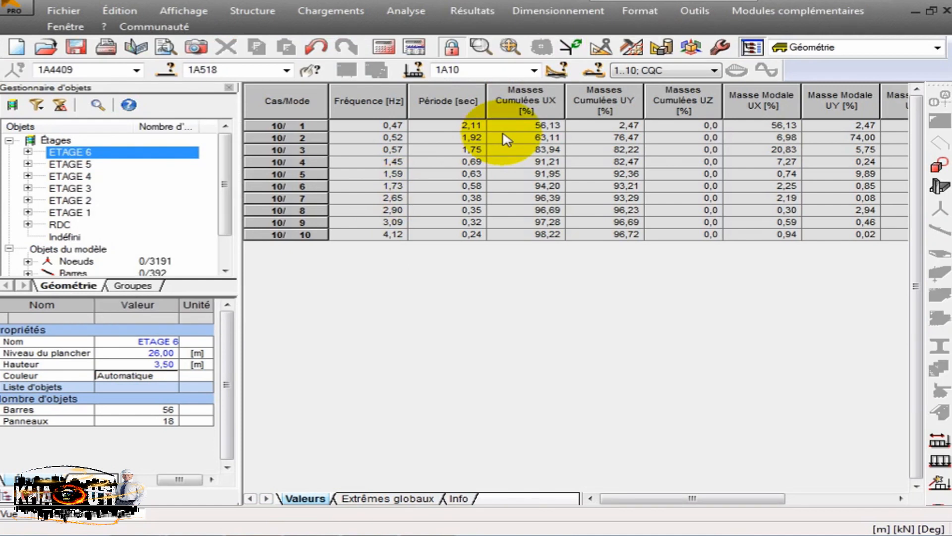
left_click(533, 71)
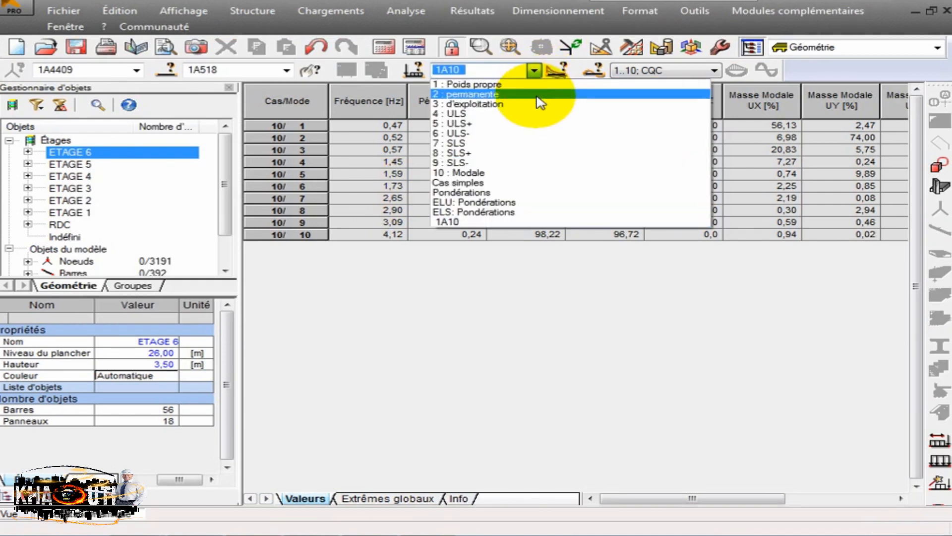
left_click(517, 173)
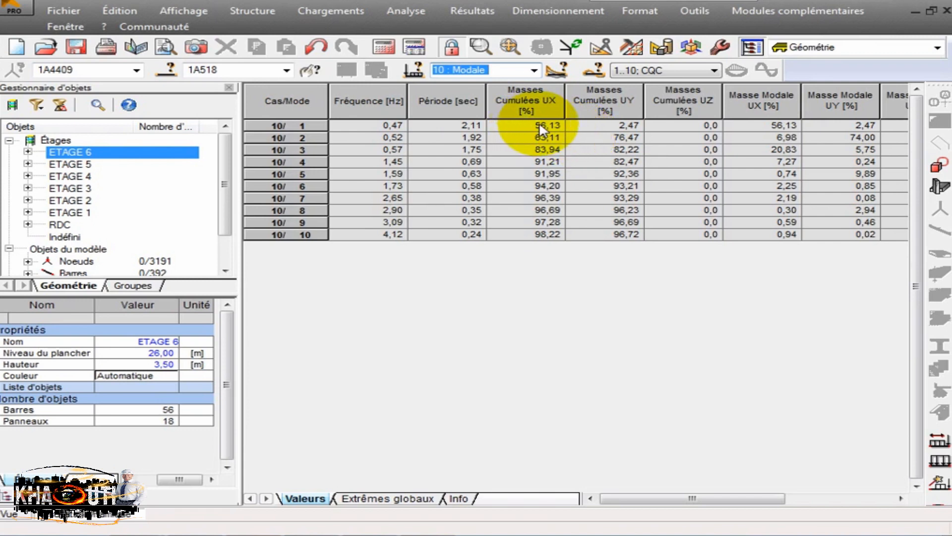
left_click_drag(608, 498, 666, 511)
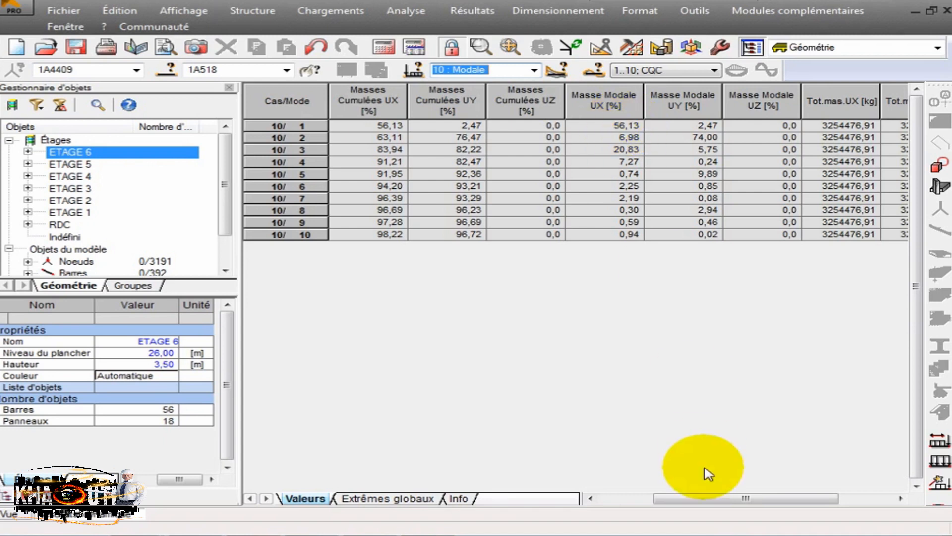
left_click_drag(708, 498, 577, 499)
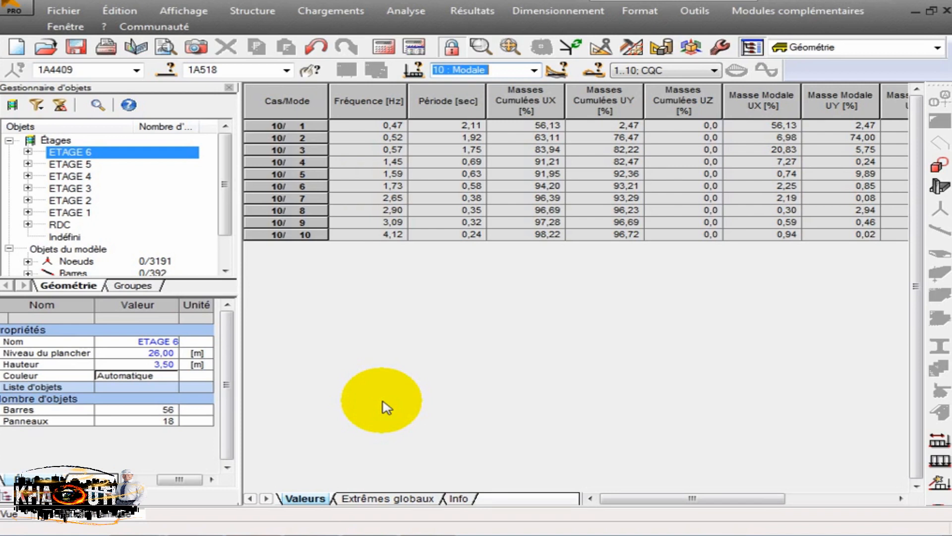
left_click(382, 400)
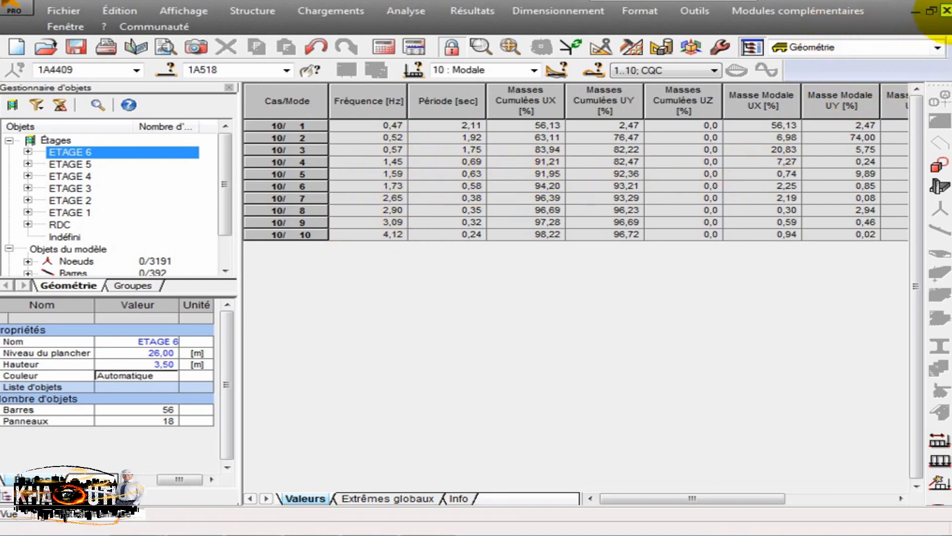
left_click(947, 10)
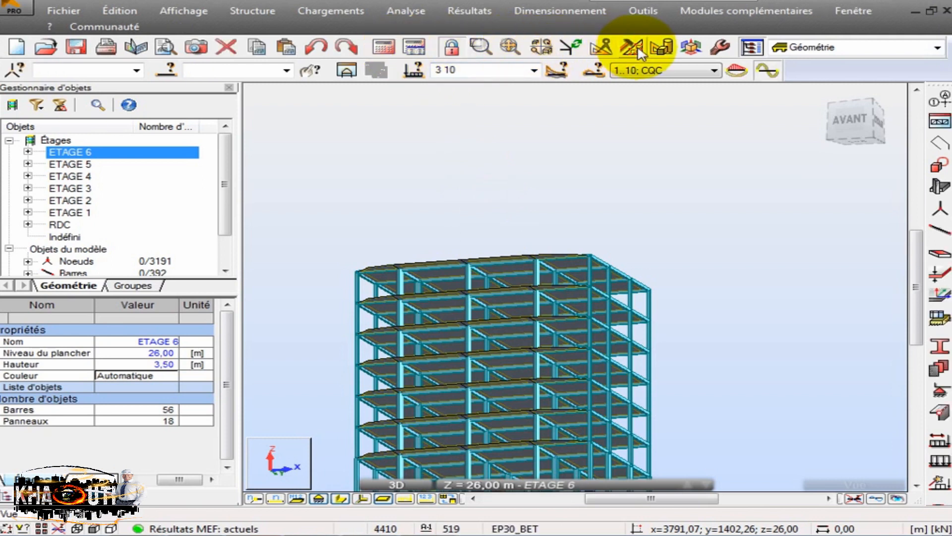
- Open the bar diagrams and enable the deformed shape (Déformée) with a scale of 0.1 cm
middle_click_drag(537, 132, 515, 201, "shift")
scroll(516, 161, "down", 3)
scroll(485, 371, "up", 4)
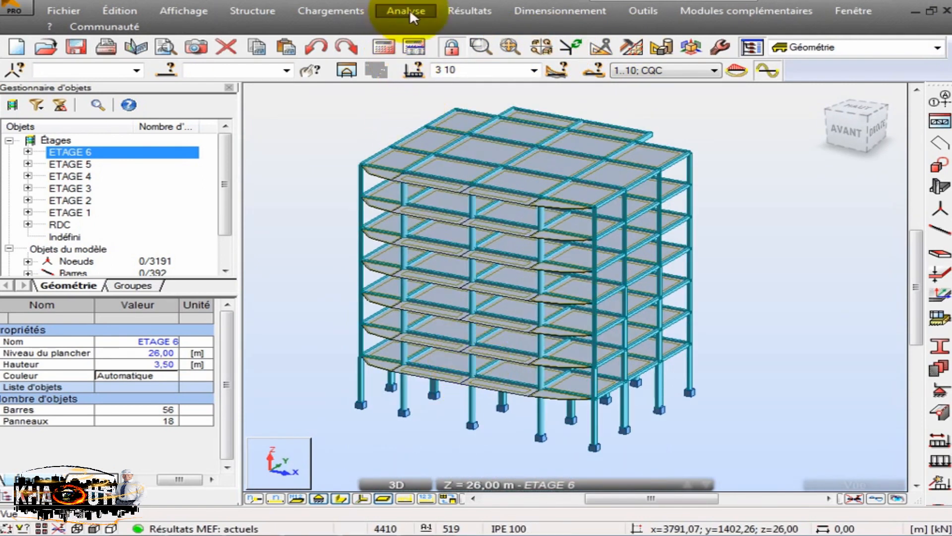
left_click(464, 11)
left_click(485, 67)
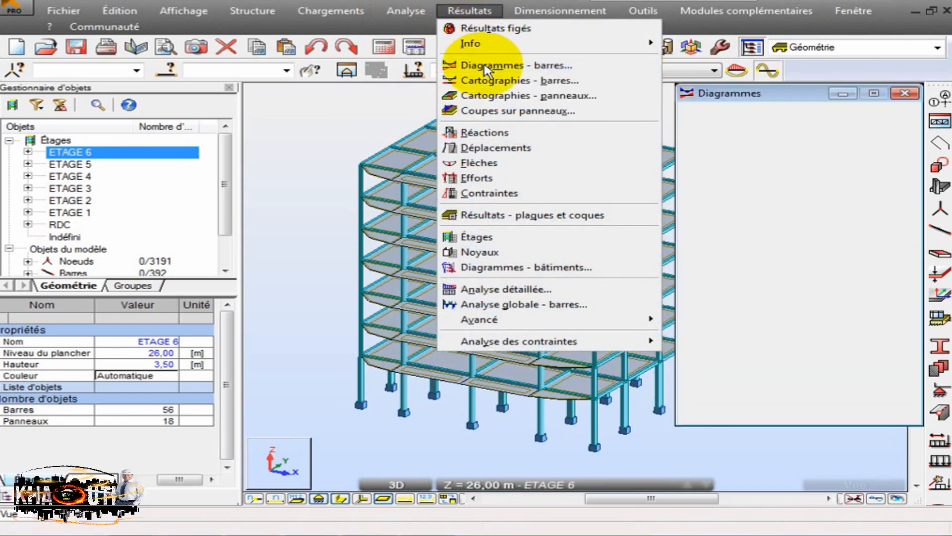
left_click_drag(759, 103, 167, 104)
left_click(164, 120)
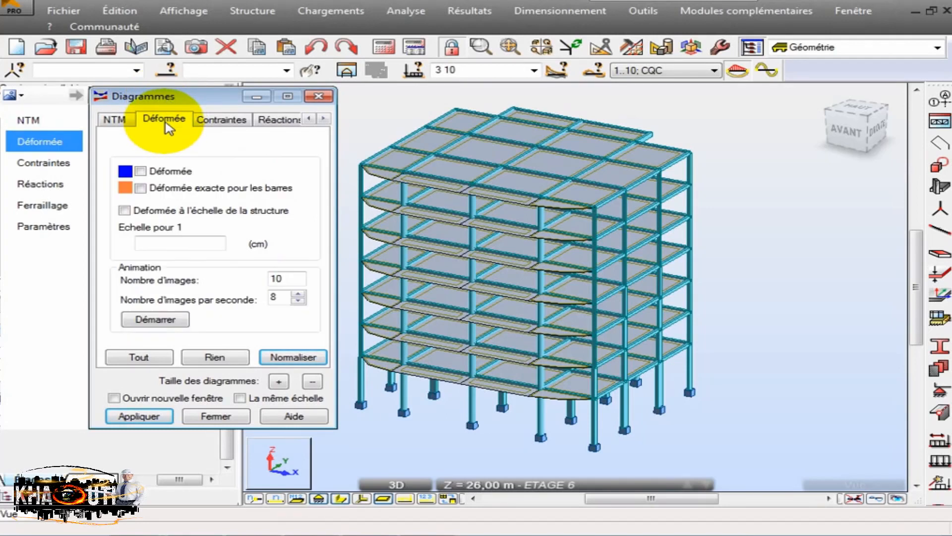
left_click(141, 171)
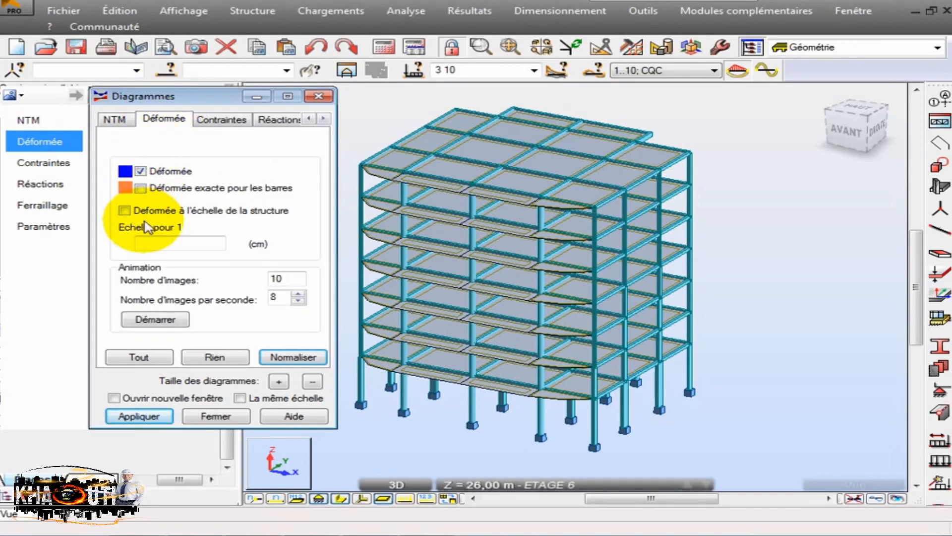
left_click(163, 244)
type("0.1")
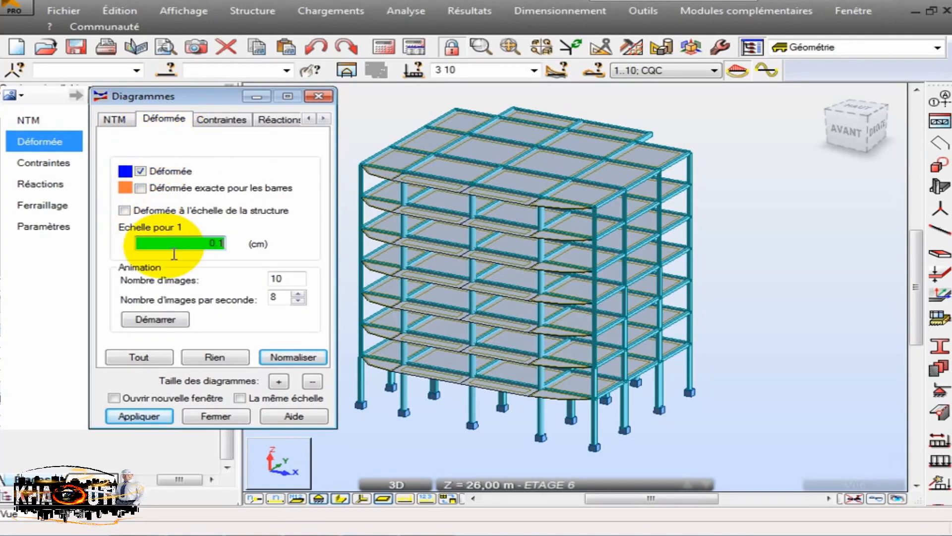
- Select load case 10 : Modale with Mode 1 and apply the deformed shape to the model
left_click(535, 74)
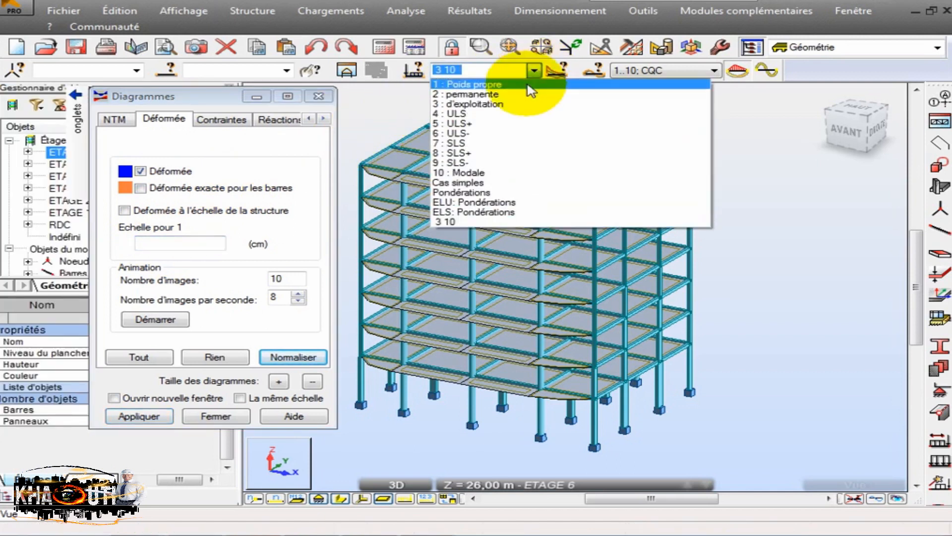
left_click(497, 172)
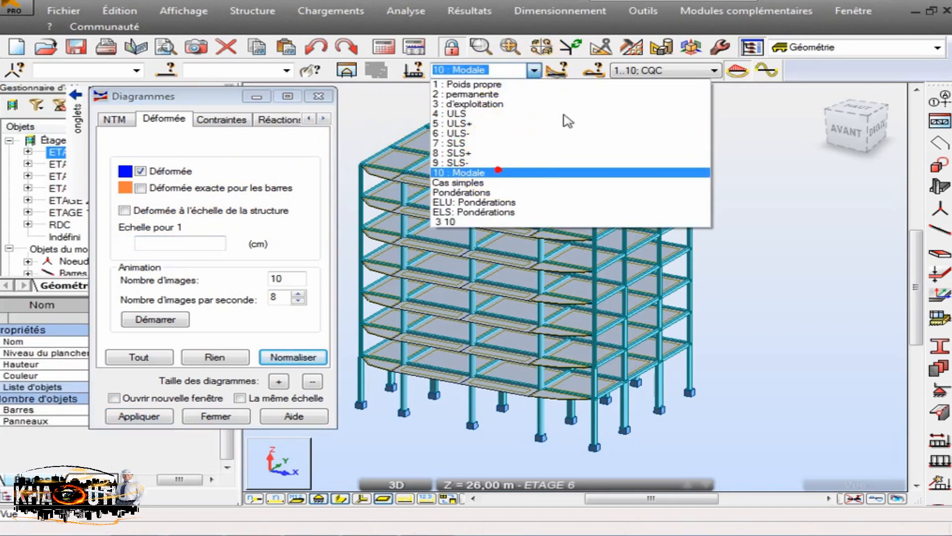
left_click(640, 70)
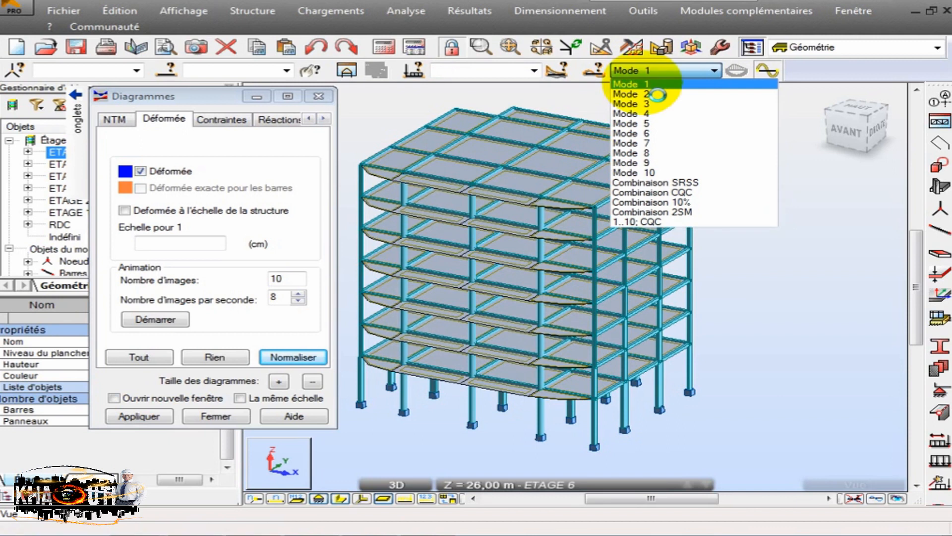
left_click(648, 85)
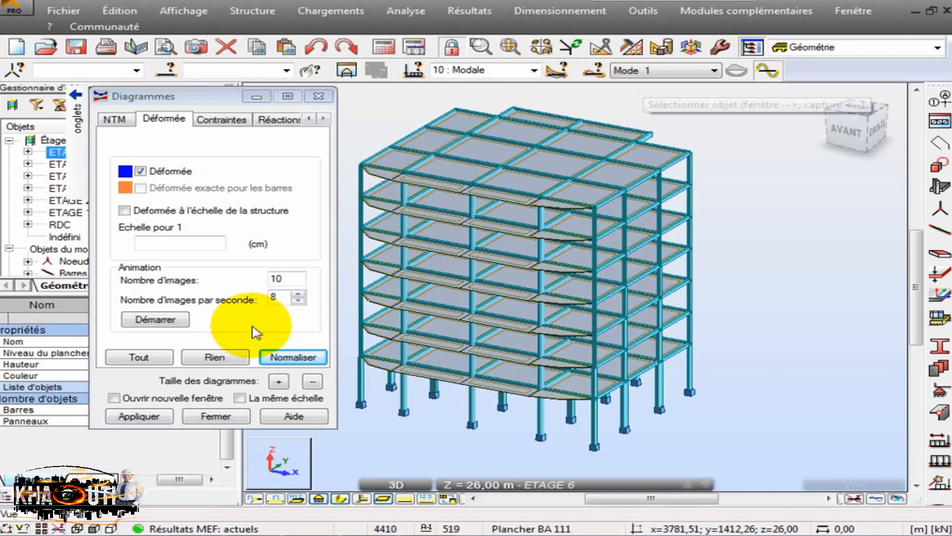
left_click(140, 417)
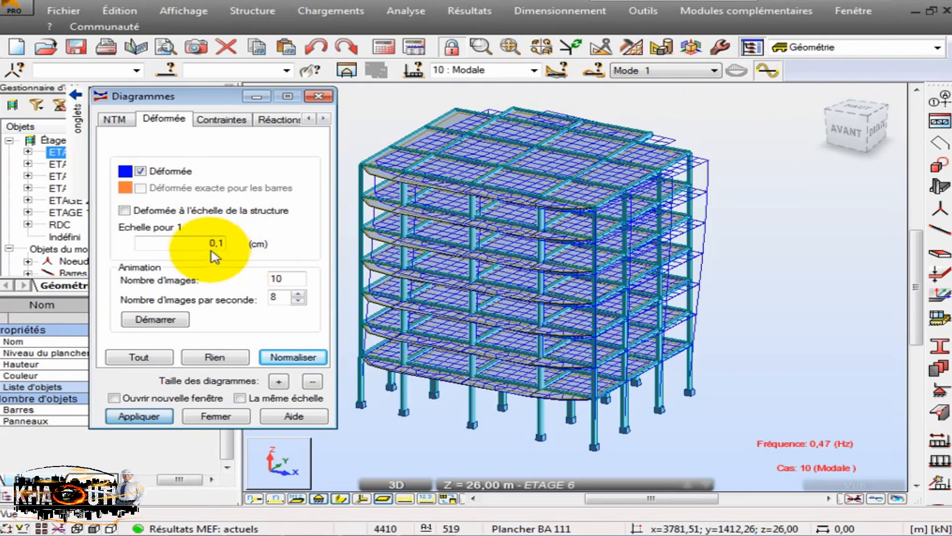
- Examine the Mode 1 deformed shape of the building up close from several viewing angles
middle_click_drag(515, 148, 511, 160, "shift")
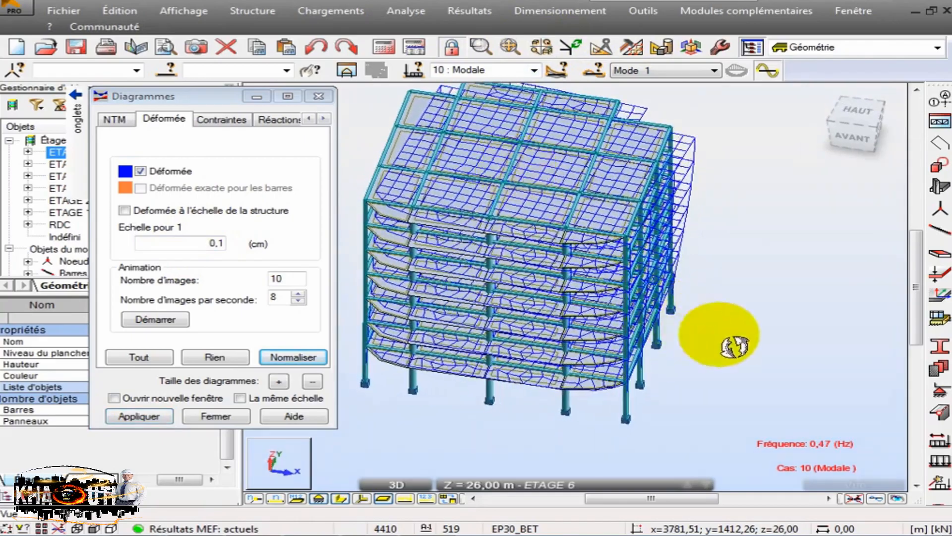
middle_click_drag(591, 252, 609, 291)
scroll(489, 206, "up", 3)
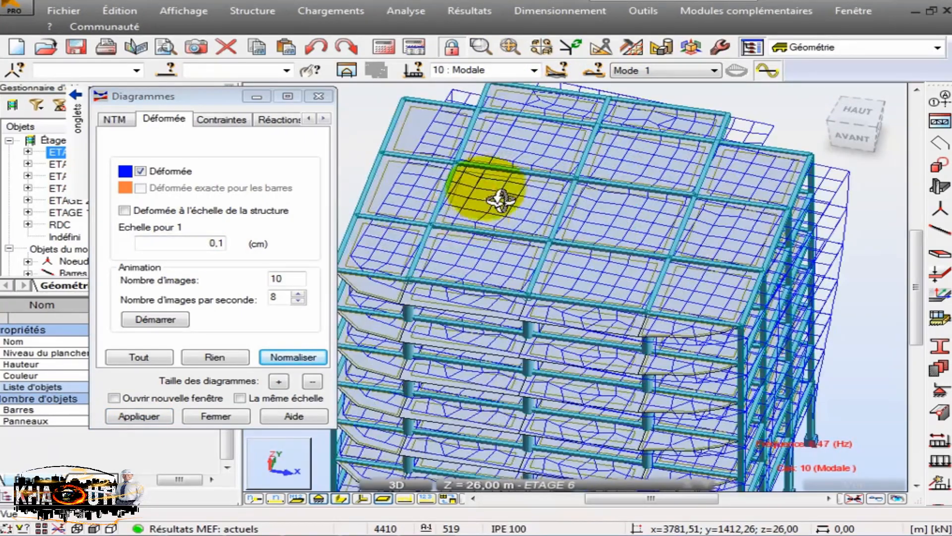
middle_click_drag(478, 186, 472, 155, "shift")
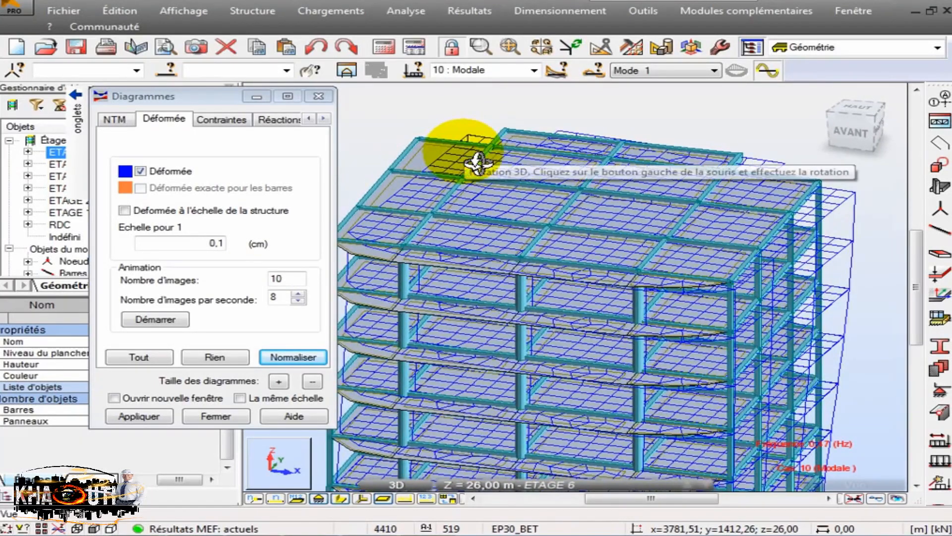
middle_click_drag(625, 144, 645, 213, "shift")
scroll(453, 243, "up", 5)
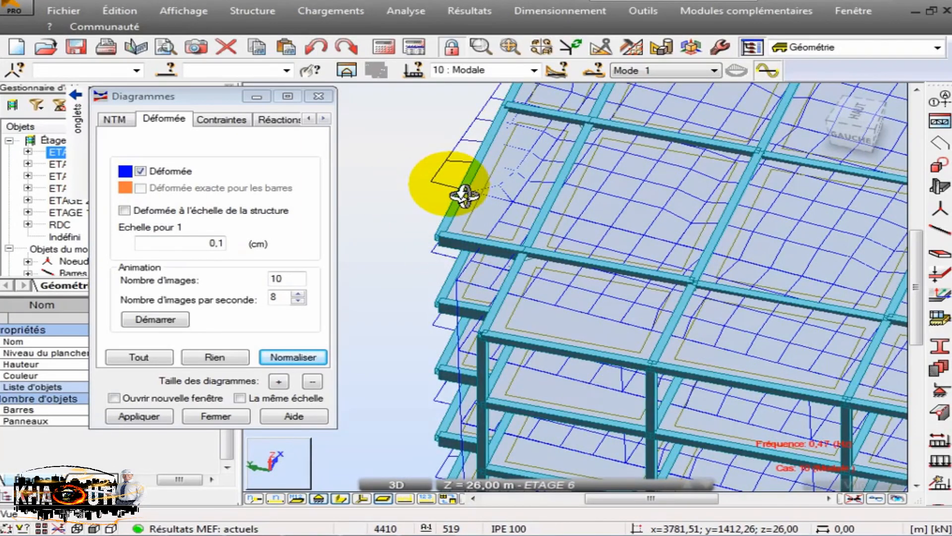
- Inspect the Mode 1 displacement of the upper floors and roof corners relative to the undeformed structure
left_click_drag(461, 192, 491, 171)
scroll(499, 181, "down", 3)
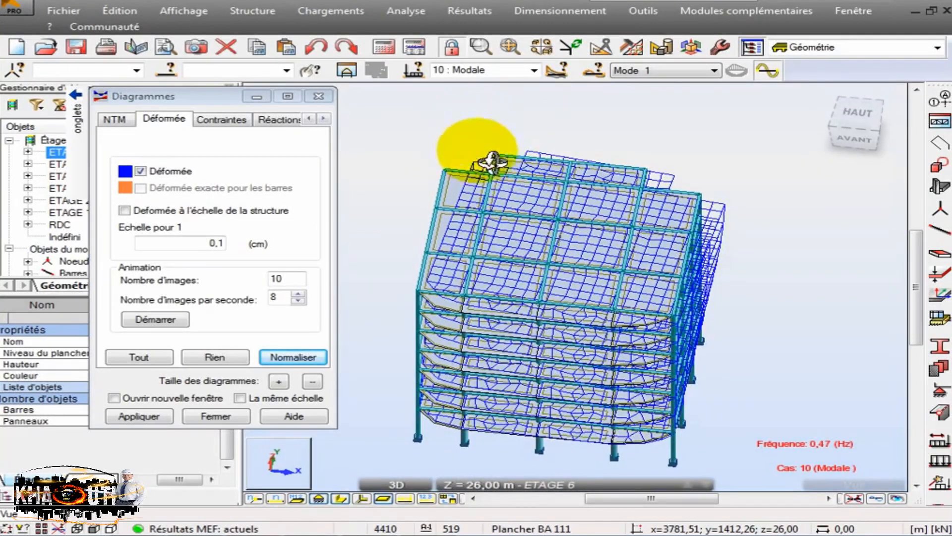
scroll(719, 193, "up", 3)
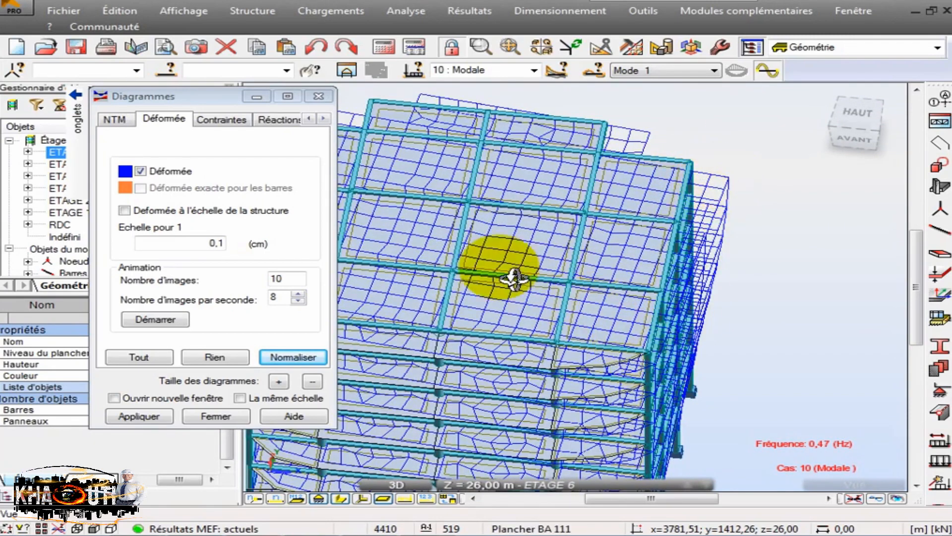
left_click_drag(516, 274, 565, 276)
middle_click_drag(566, 277, 587, 298, "shift")
scroll(579, 325, "down", 5)
scroll(581, 133, "up", 6)
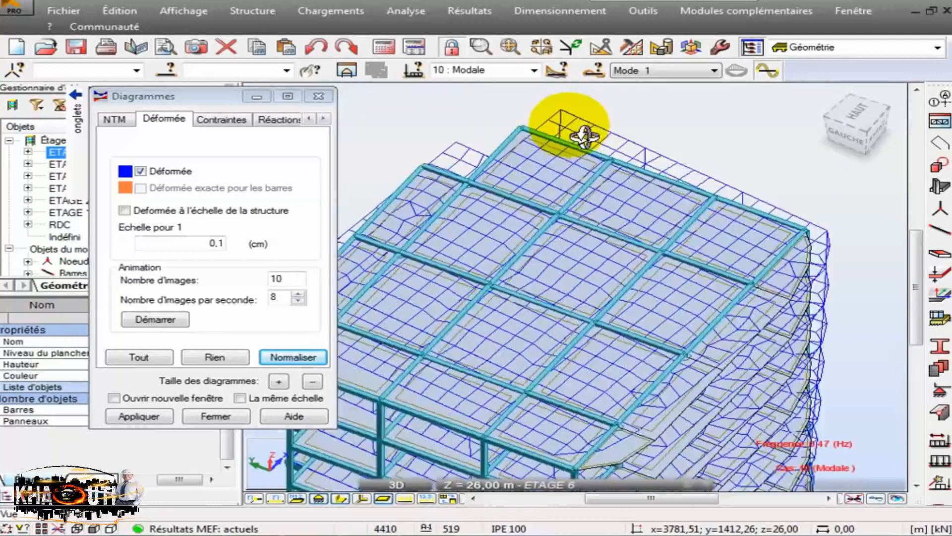
scroll(520, 127, "down", 5)
scroll(873, 255, "up", 5)
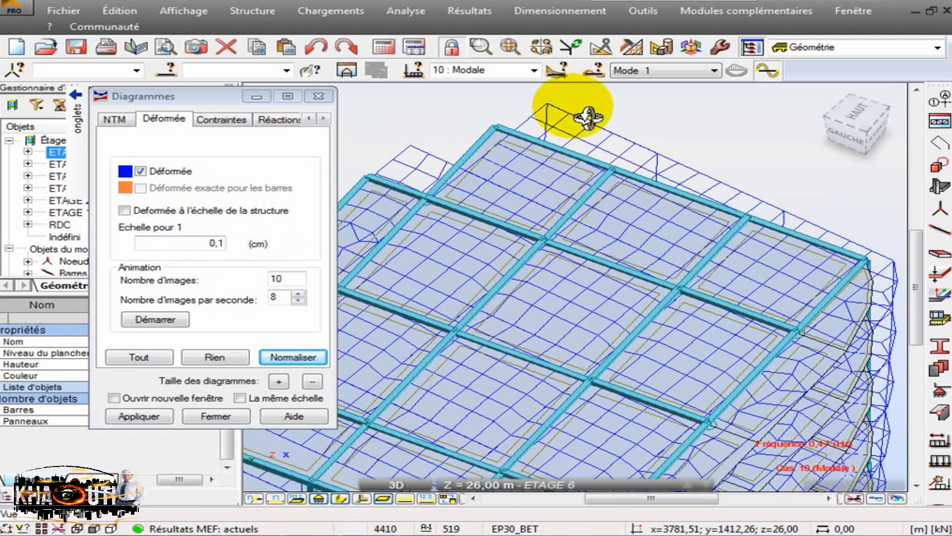
- Switch the displayed deformed shape to Mode 2 and view the whole building
left_click(645, 70)
left_click(646, 94)
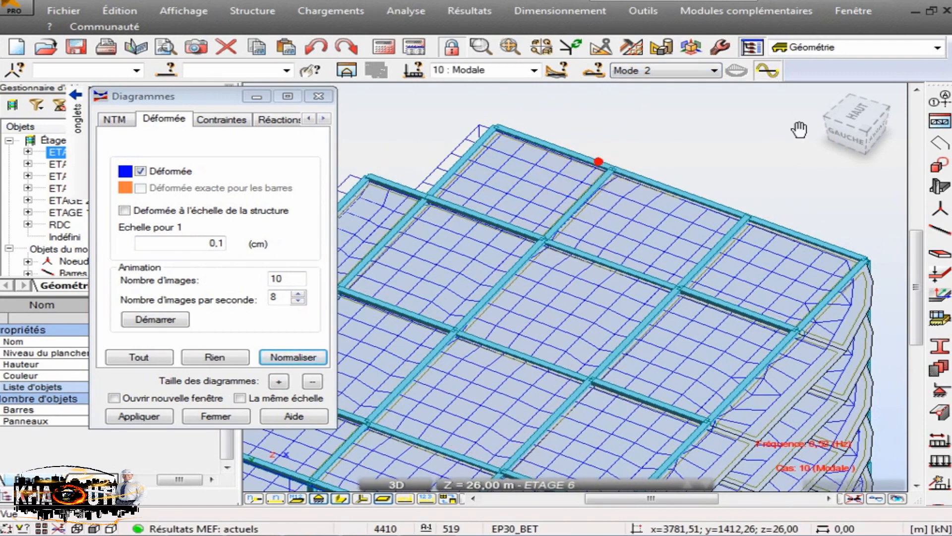
scroll(798, 129, "down", 3)
scroll(813, 141, "down", 1)
middle_click_drag(602, 198, 607, 204)
middle_click_drag(491, 172, 520, 187, "shift")
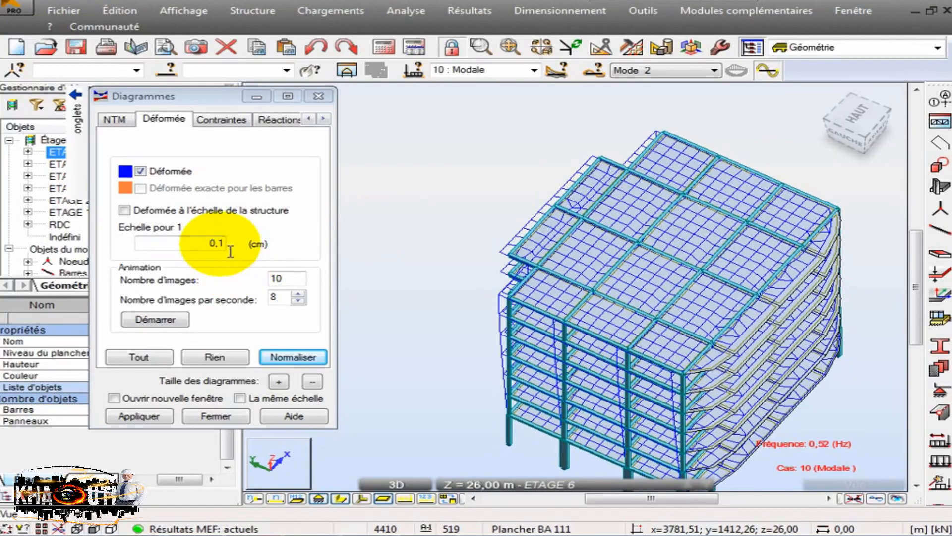
- Set the deformed shape scale to 0,08 cm and apply it to the model
double_click(220, 244)
type("0,08")
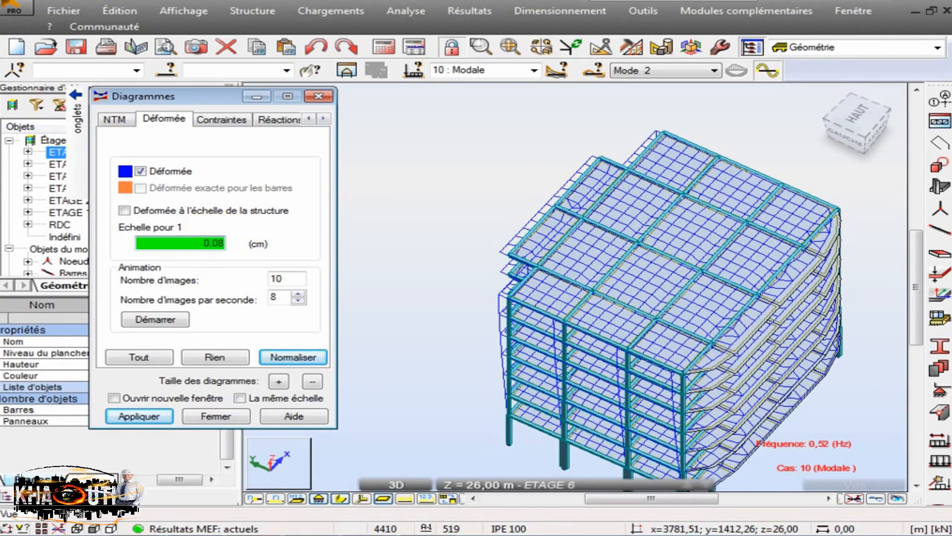
left_click(144, 416)
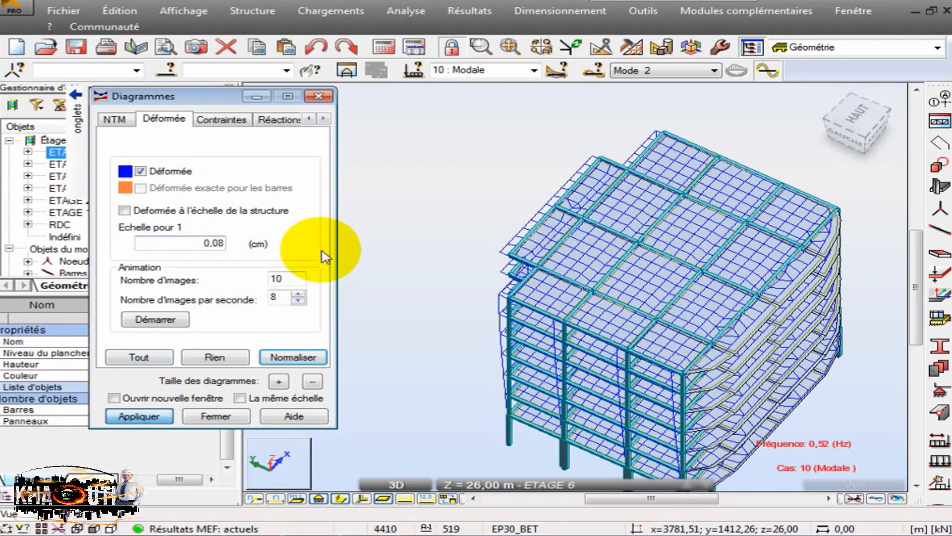
- Examine the Mode 2 deformed shape around the roof corner, along the facades and over the whole building
middle_click_drag(504, 206, 531, 185, "shift")
scroll(453, 165, "up", 3)
scroll(494, 149, "up", 5)
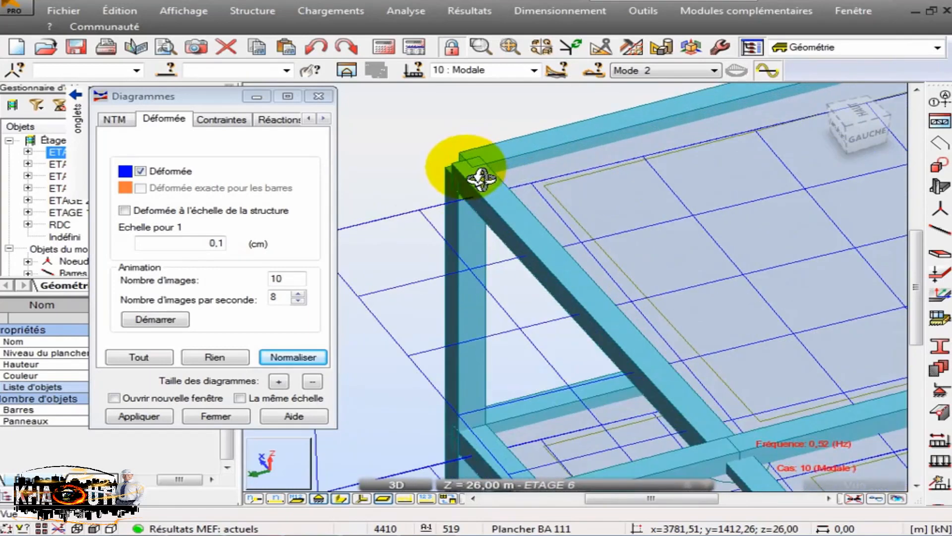
left_click_drag(491, 243, 530, 218)
scroll(524, 219, "down", 3)
middle_click_drag(519, 221, 568, 253, "shift")
scroll(563, 310, "down", 3)
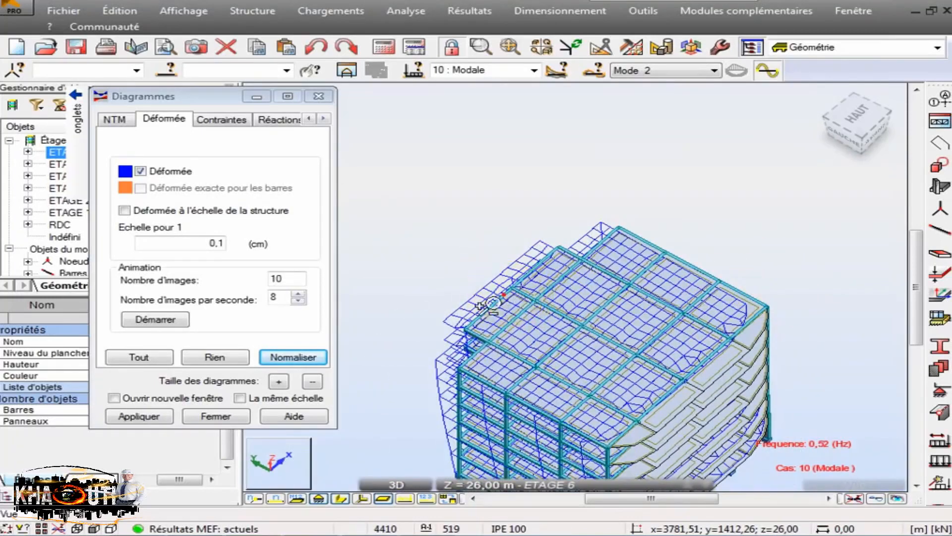
left_click_drag(493, 304, 433, 308)
left_click_drag(459, 253, 482, 204)
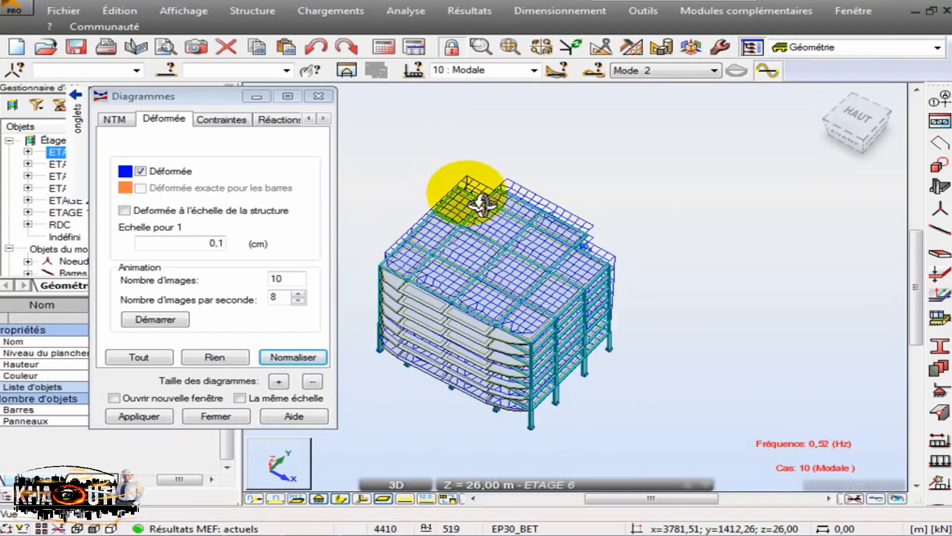
scroll(437, 222, "up", 7)
scroll(723, 195, "down", 4)
scroll(466, 325, "down", 1)
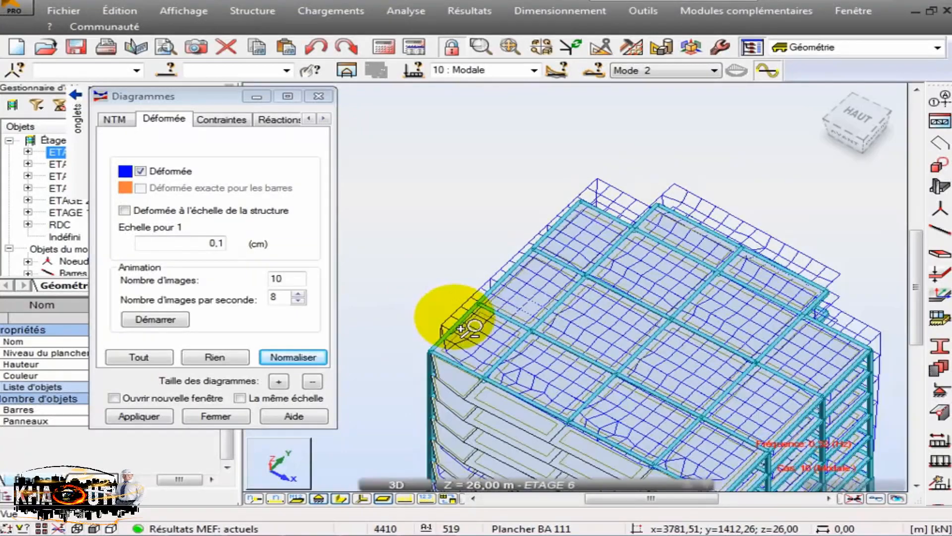
scroll(466, 325, "down", 1)
scroll(616, 266, "up", 4)
scroll(548, 210, "down", 2)
mouse_move(548, 210)
left_mouse_down()
mouse_move(504, 210)
mouse_move(544, 218)
mouse_move(551, 205)
left_mouse_up()
scroll(513, 225, "down", 3)
scroll(404, 393, "up", 4)
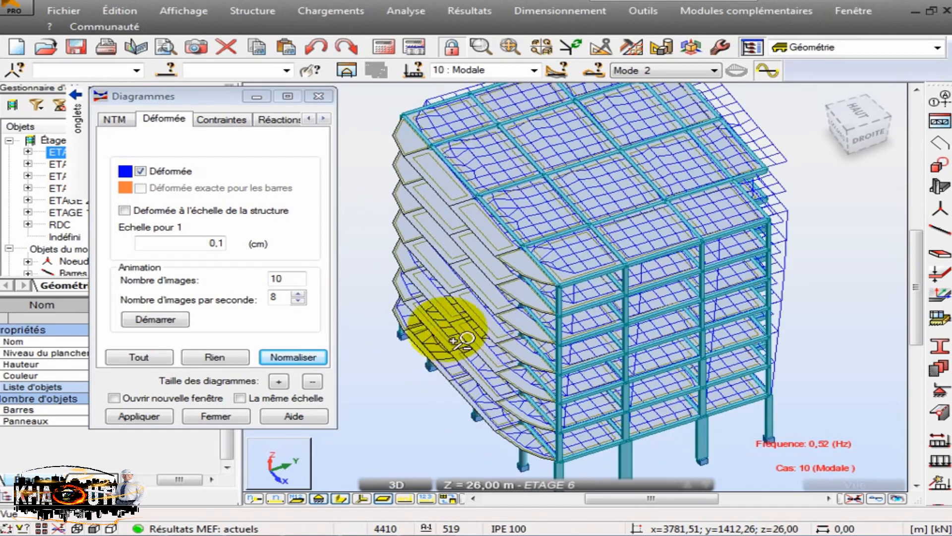
- Set the deformed shape scale to 0,09 cm, apply it, and play the Mode 2 animation before ending playback
left_click(228, 248)
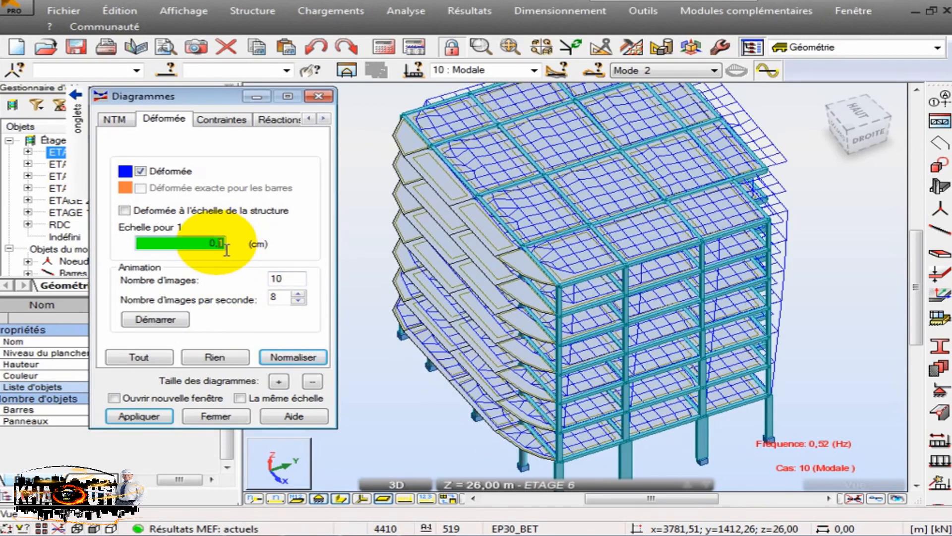
type("0")
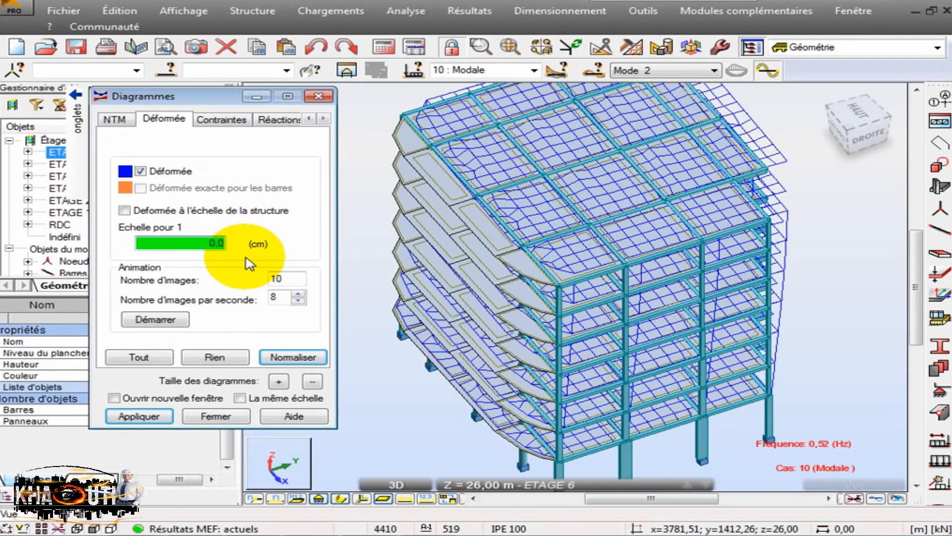
type("9")
left_click(156, 421)
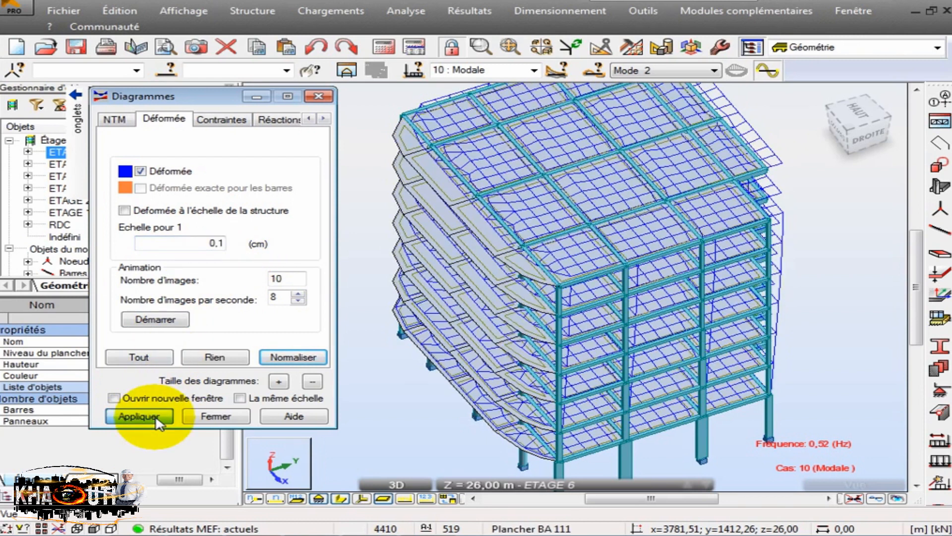
left_click(156, 320)
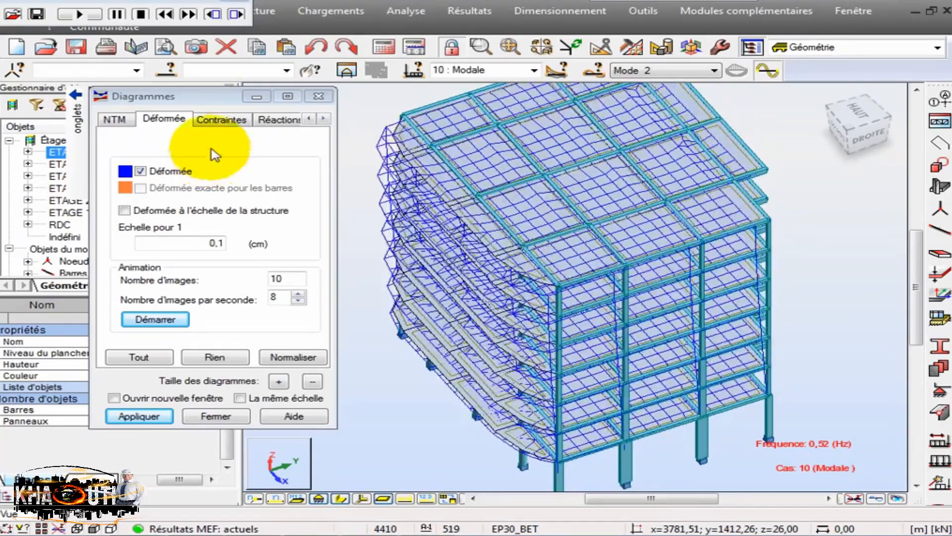
left_click(235, 14)
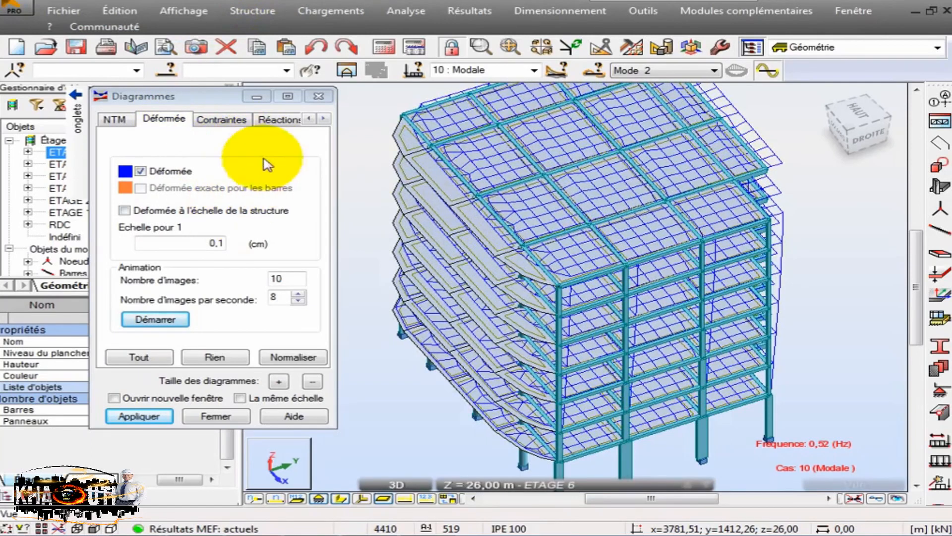
- Switch the displayed deformed shape to Mode 3 and view the whole building
left_click(628, 72)
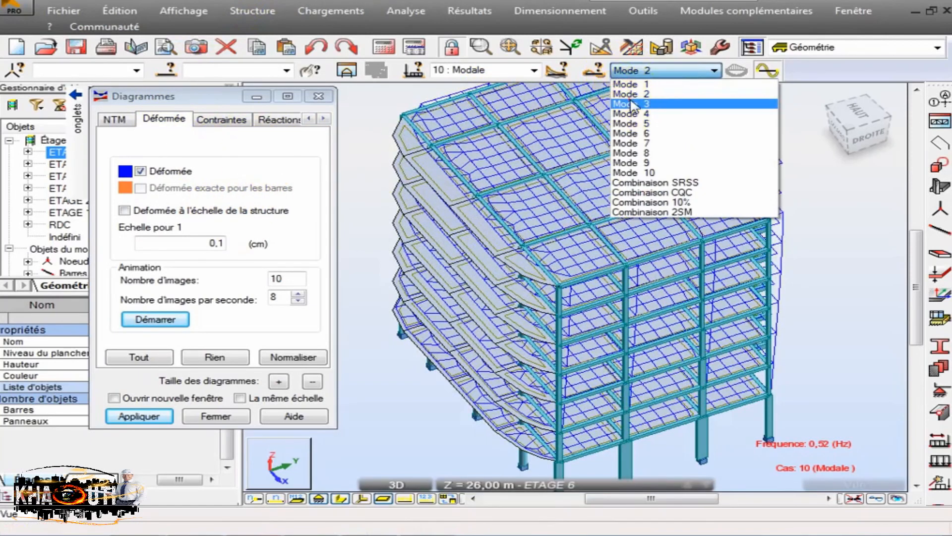
key("Down")
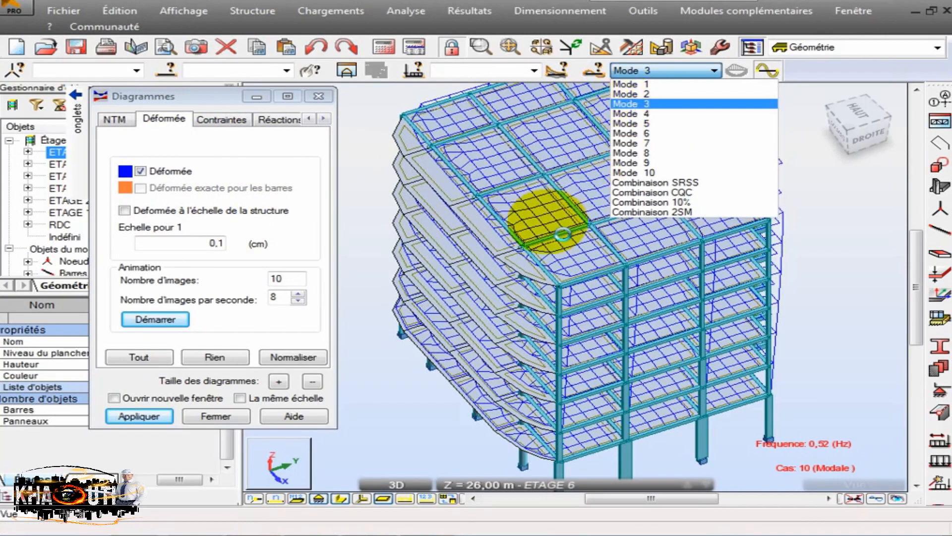
key("Return")
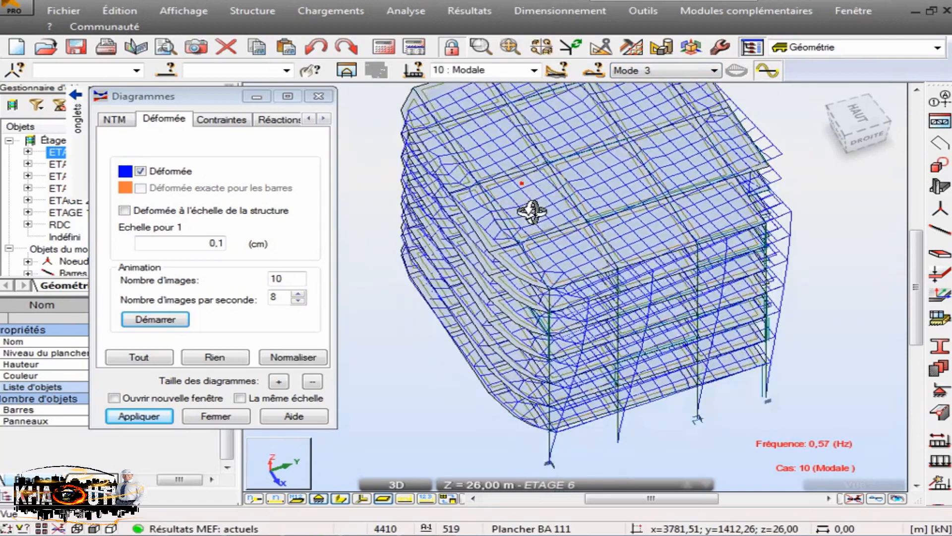
scroll(552, 285, "down", 2)
mouse_move(551, 189)
middle_mouse_down("shift")
mouse_move(570, 165)
mouse_move(551, 174)
middle_mouse_up("shift")
scroll(507, 213, "up", 2)
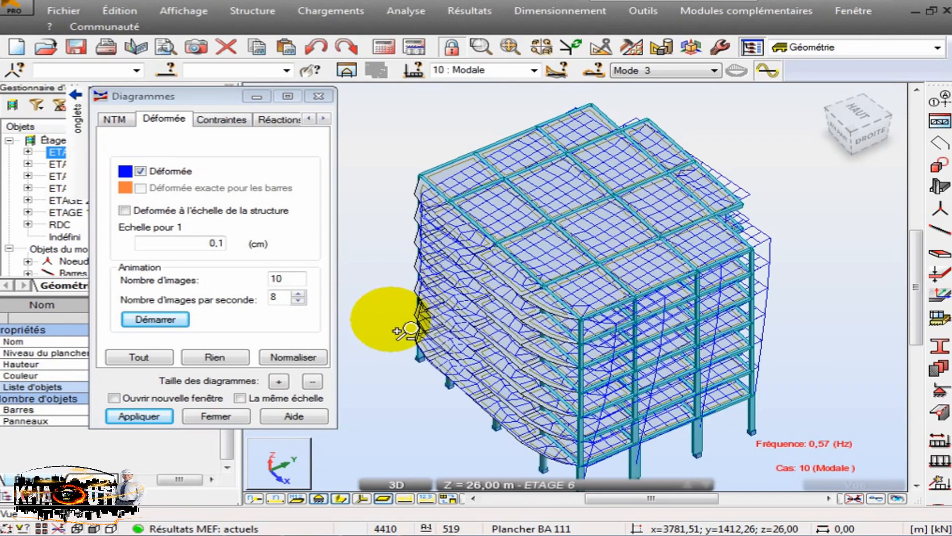
- Hide the bar section shapes and start the animation of the Mode 3 deformed shape
left_click(342, 501)
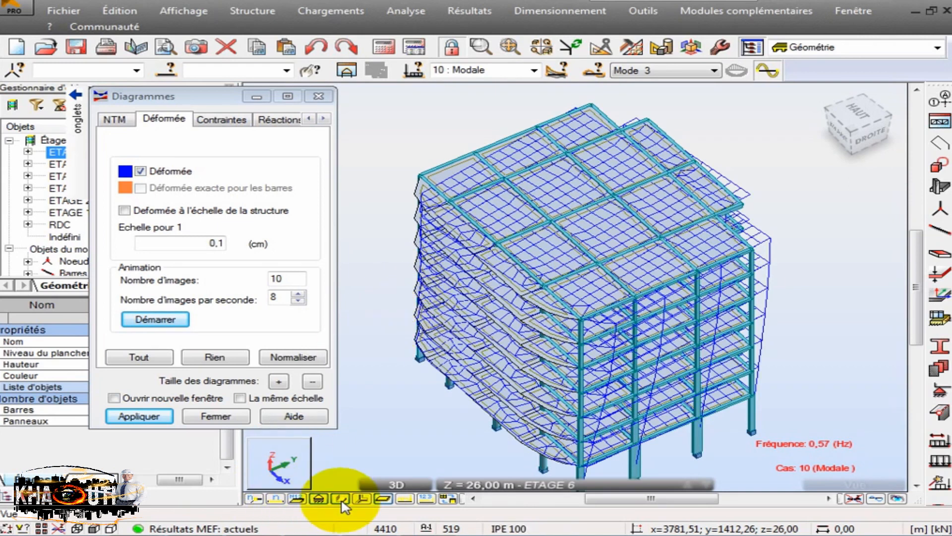
left_click(341, 502)
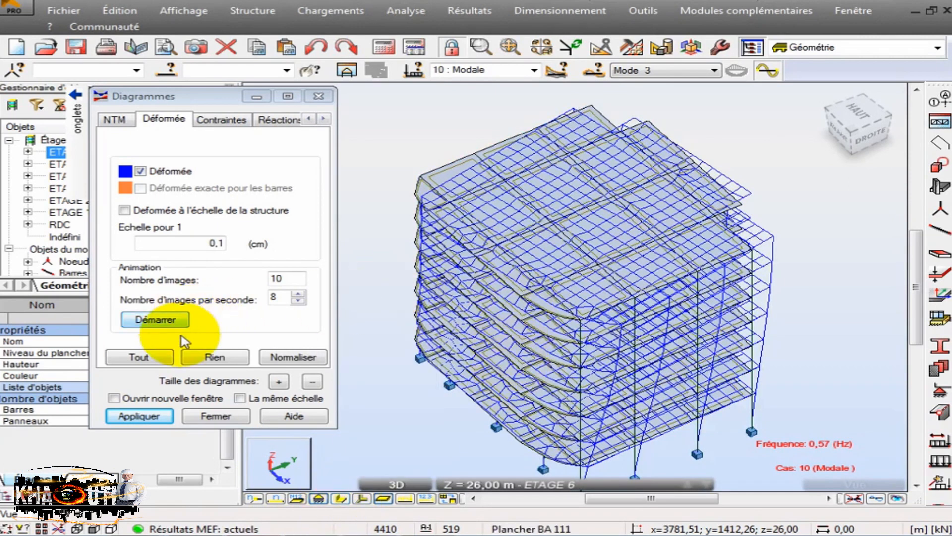
left_click(164, 322)
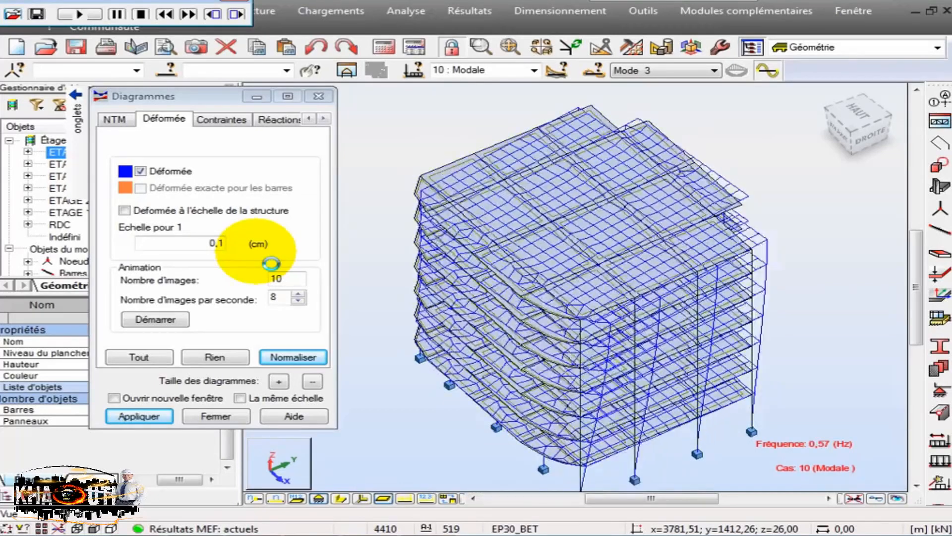
- End the Mode 3 animation, close the diagram settings, and bring the full deformed model into view
left_click(318, 99)
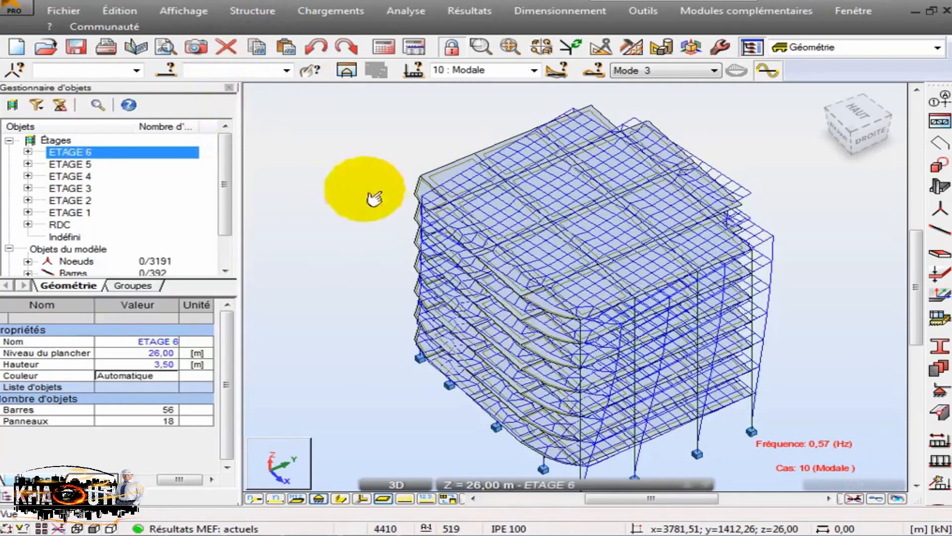
mouse_move(415, 167)
middle_mouse_down("shift")
mouse_move(393, 144)
mouse_move(422, 165)
middle_mouse_up("shift")
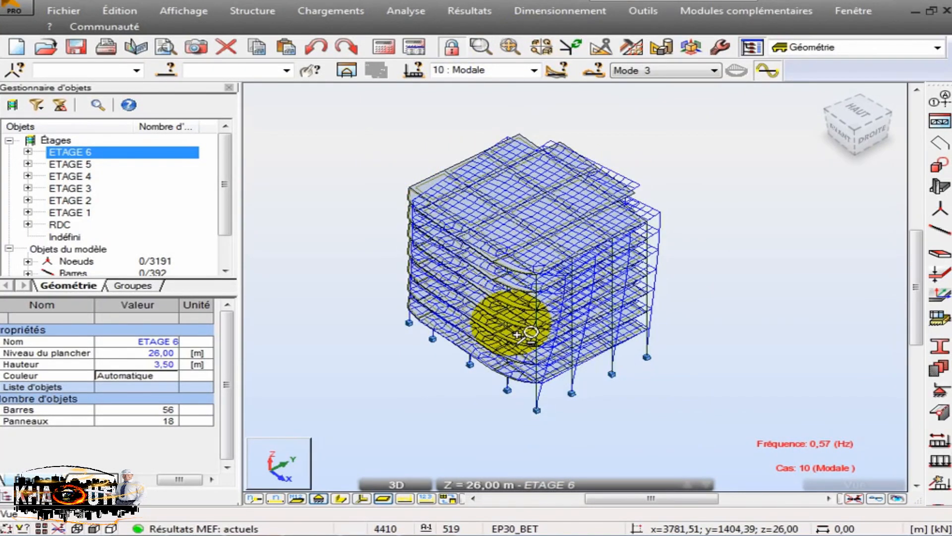
scroll(610, 378, "up", 1)
scroll(445, 273, "down", 1)
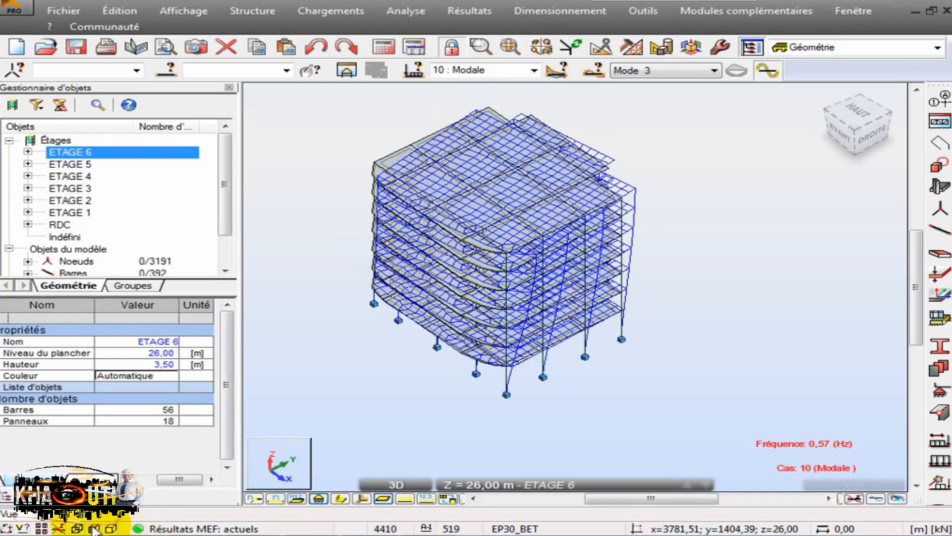